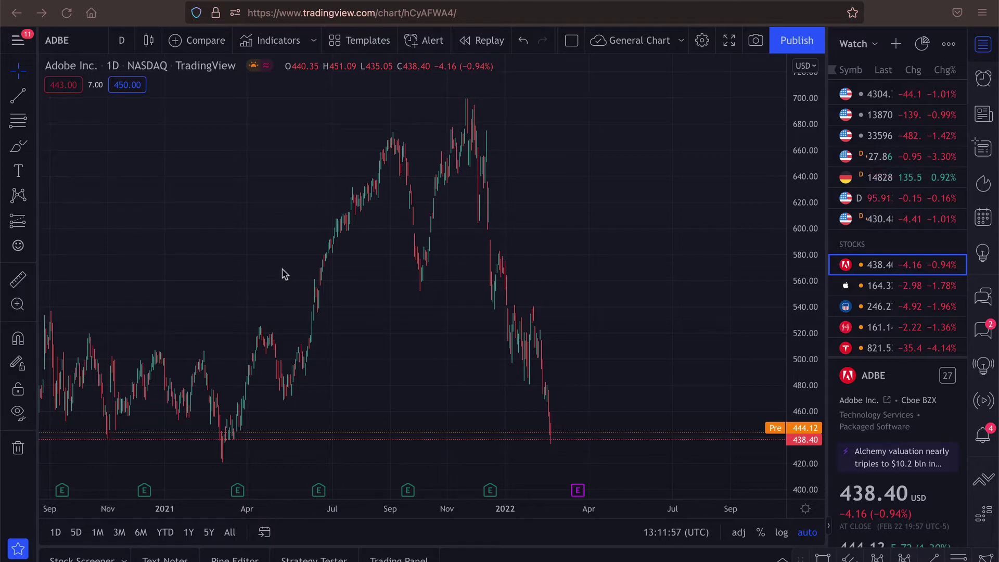
# Search 'harm' and add the Harmonic Predictor indicator to the ADBE daily chart
pyautogui.click(276, 41)
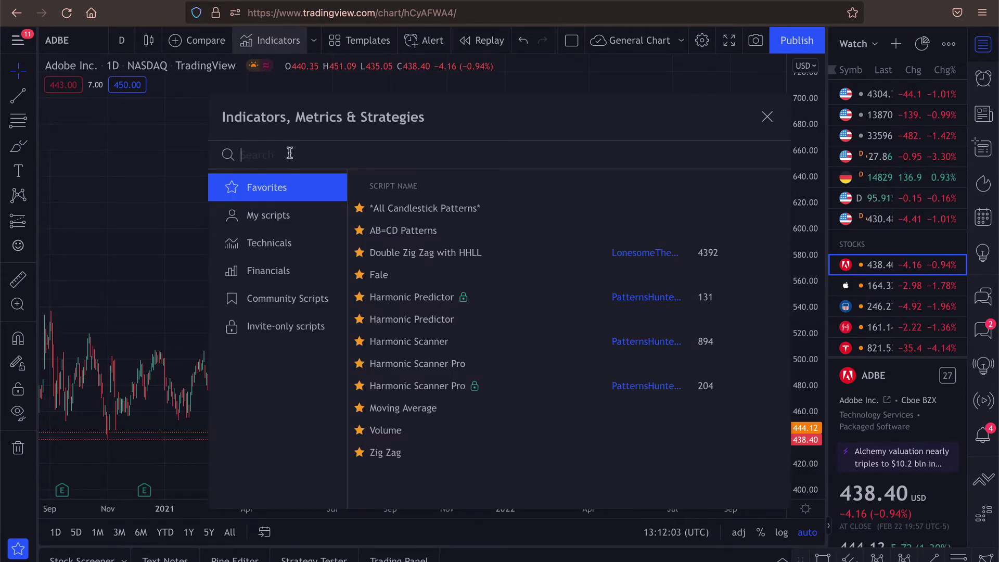
pyautogui.write('harmonic')
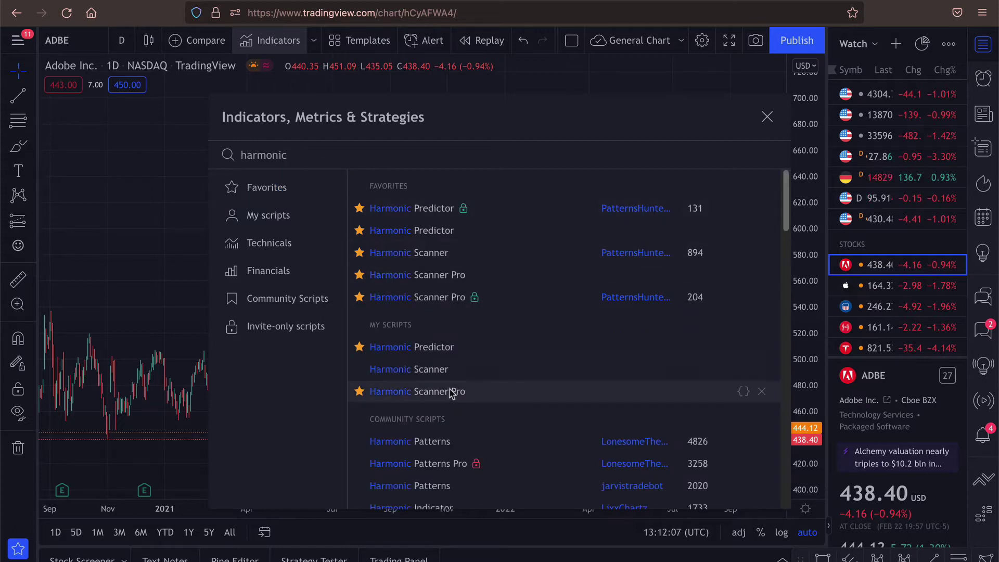
pyautogui.click(433, 207)
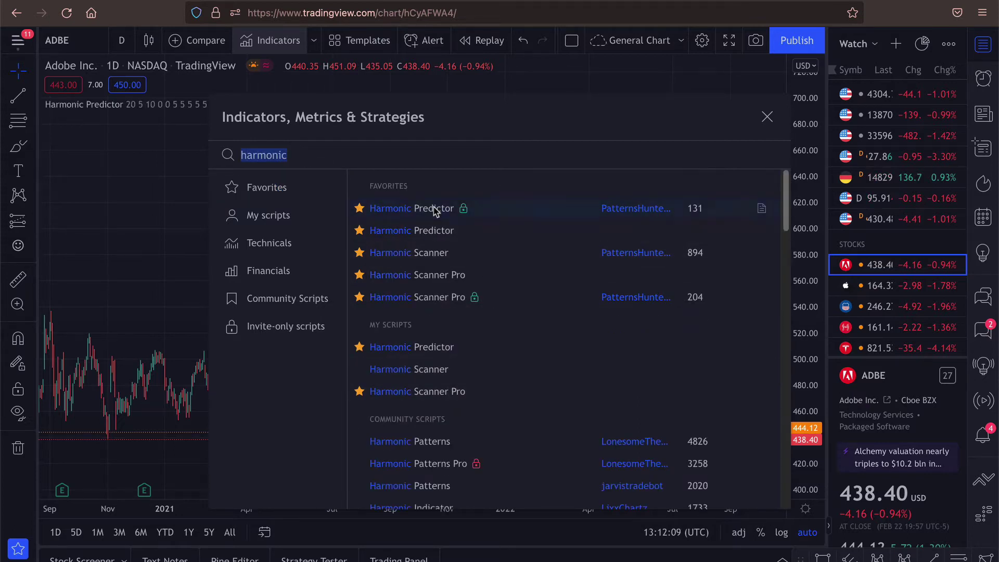
pyautogui.click(196, 116)
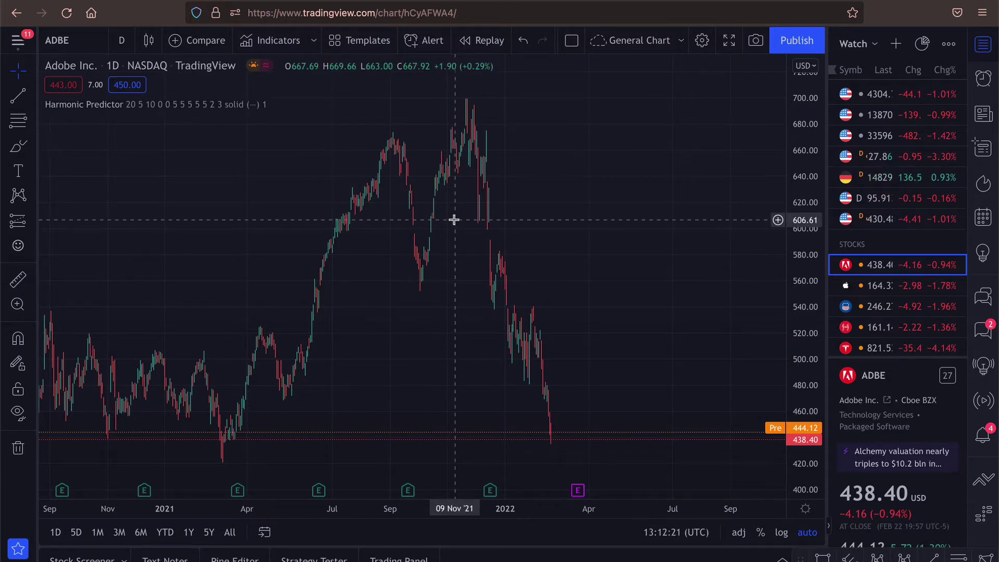
# Switch to BTCUSD from the Crypto watchlist and zoom to the Deep Crab Up prediction
pyautogui.scroll(-5, 882, 276)
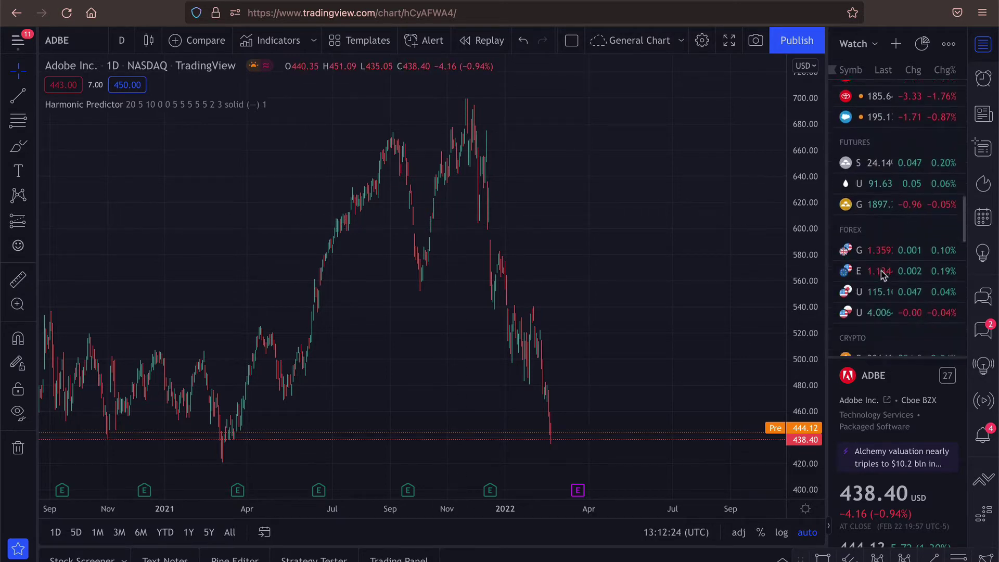
pyautogui.scroll(-5, 882, 276)
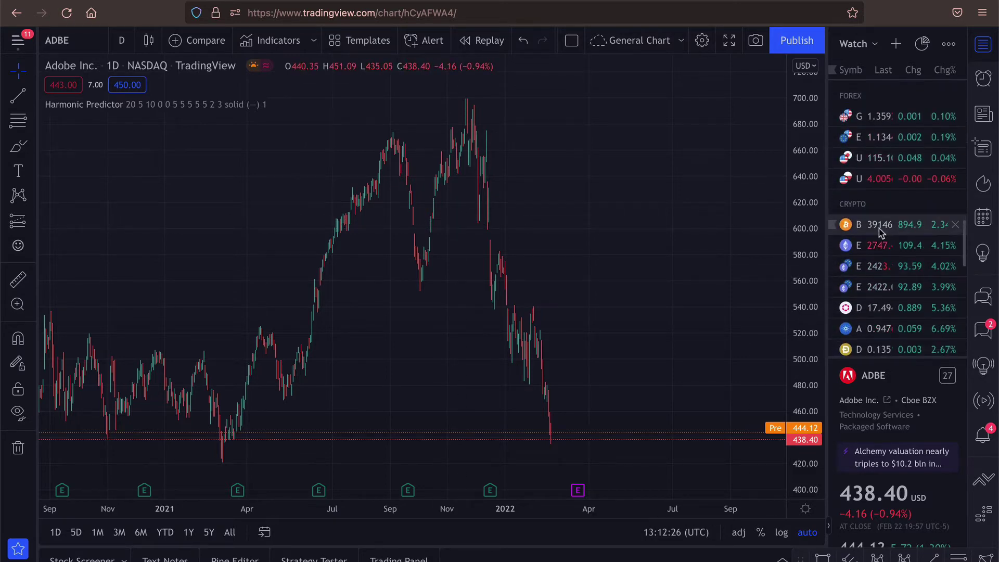
pyautogui.click(880, 229)
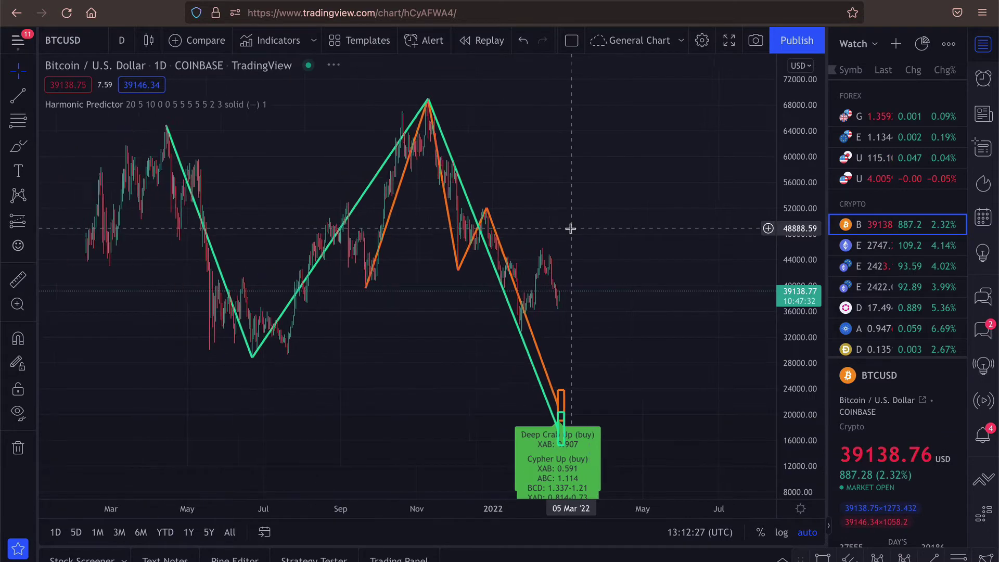
pyautogui.scroll(-2, 575, 229)
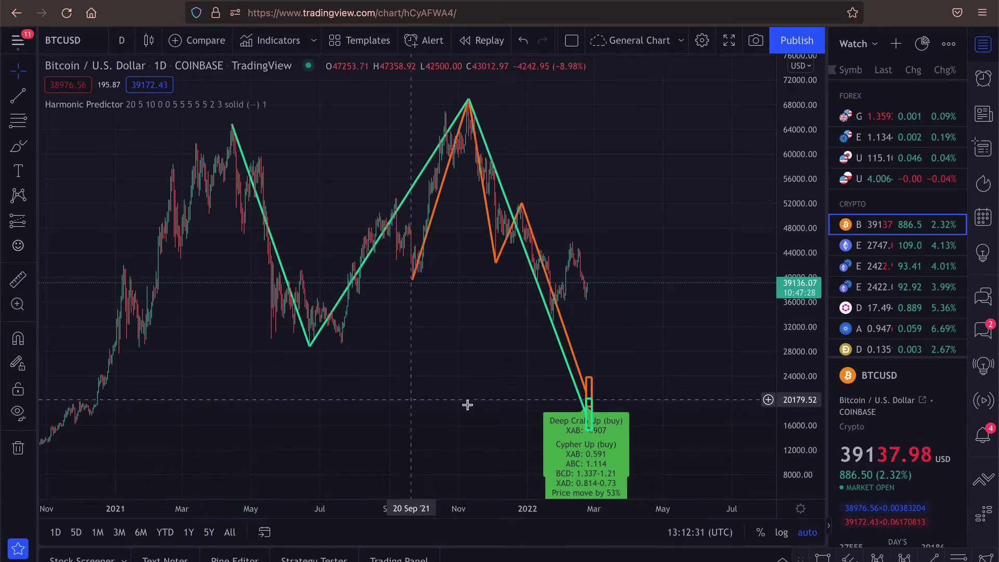
pyautogui.scroll(2, 617, 442)
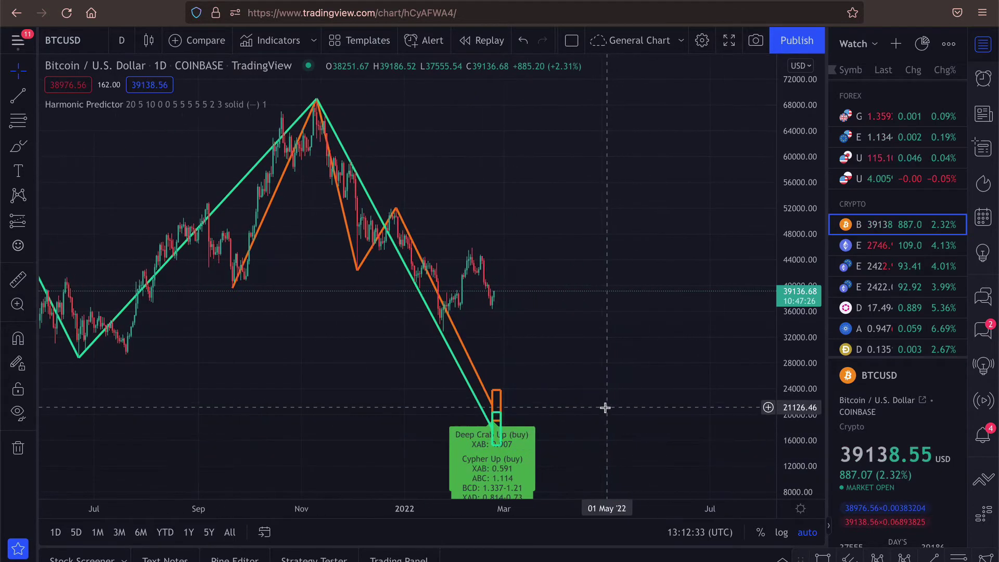
pyautogui.moveTo(489, 465)
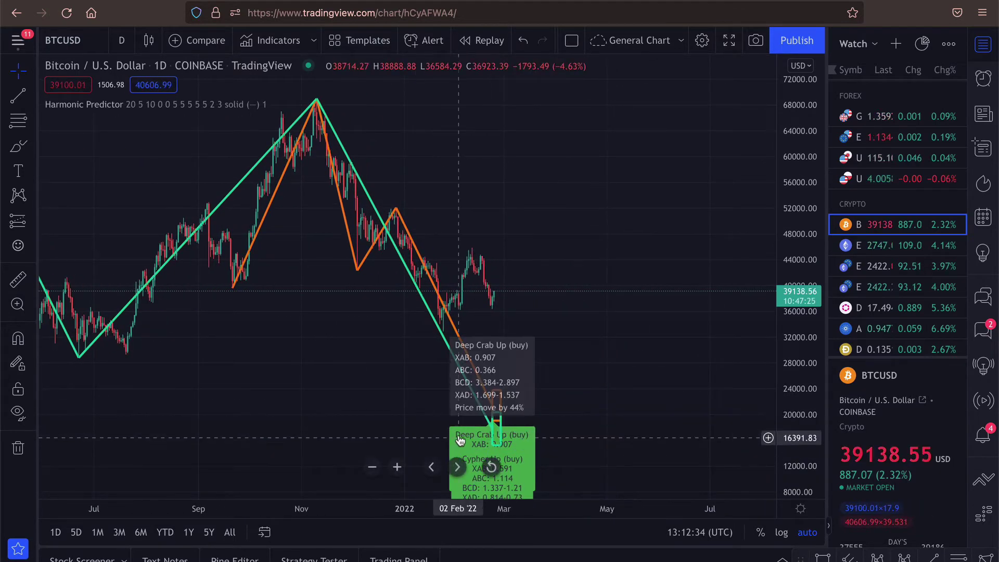
pyautogui.rightClick(569, 284)
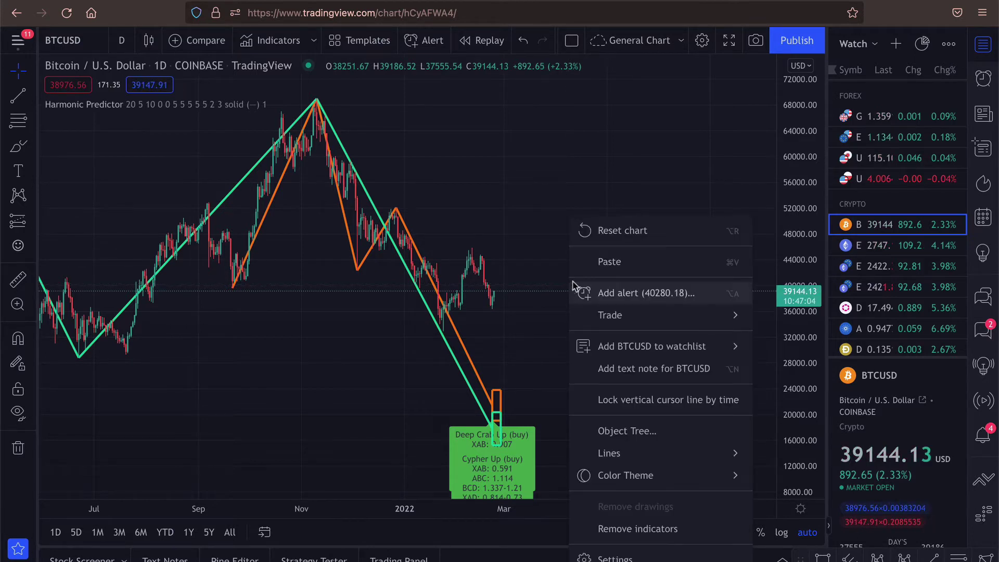
pyautogui.click(650, 299)
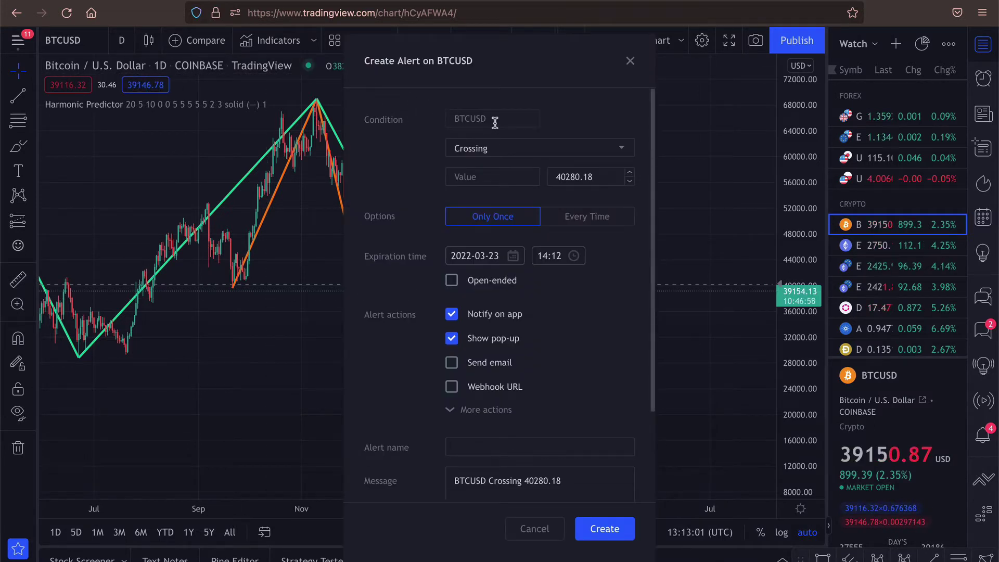
pyautogui.click(510, 151)
pyautogui.click(511, 150)
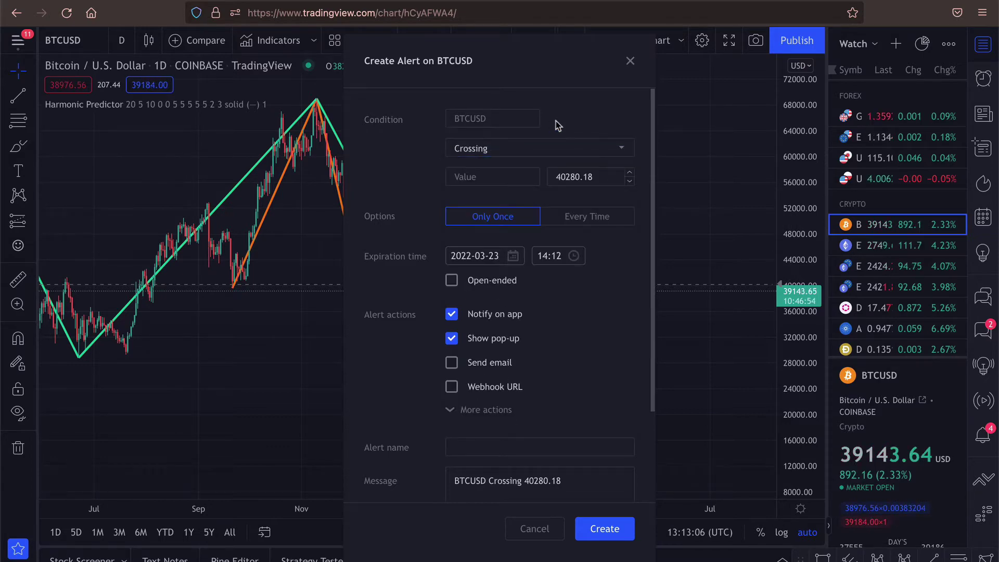
pyautogui.scroll(-1, 510, 385)
pyautogui.press('Escape')
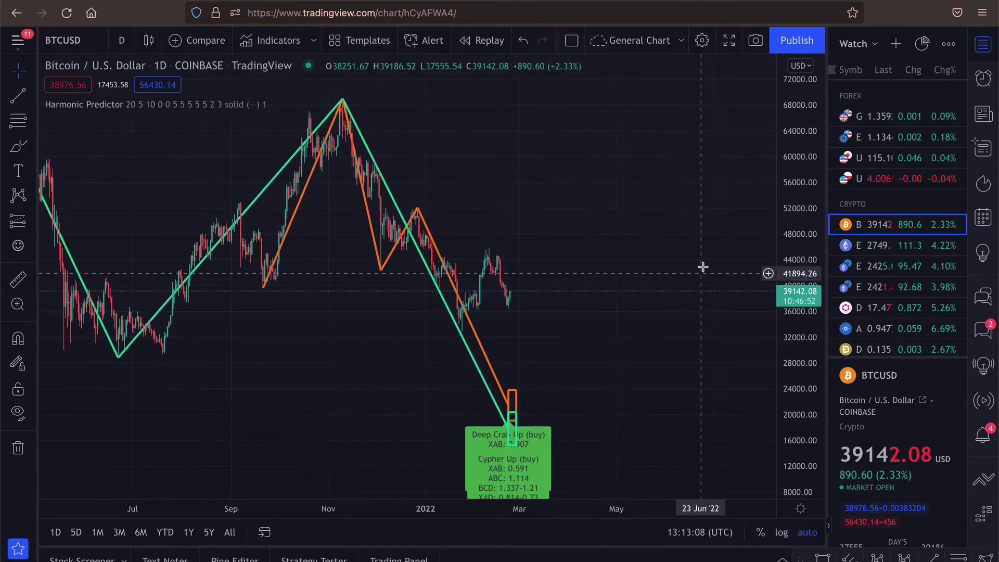
pyautogui.hscroll(5, 412, 310)
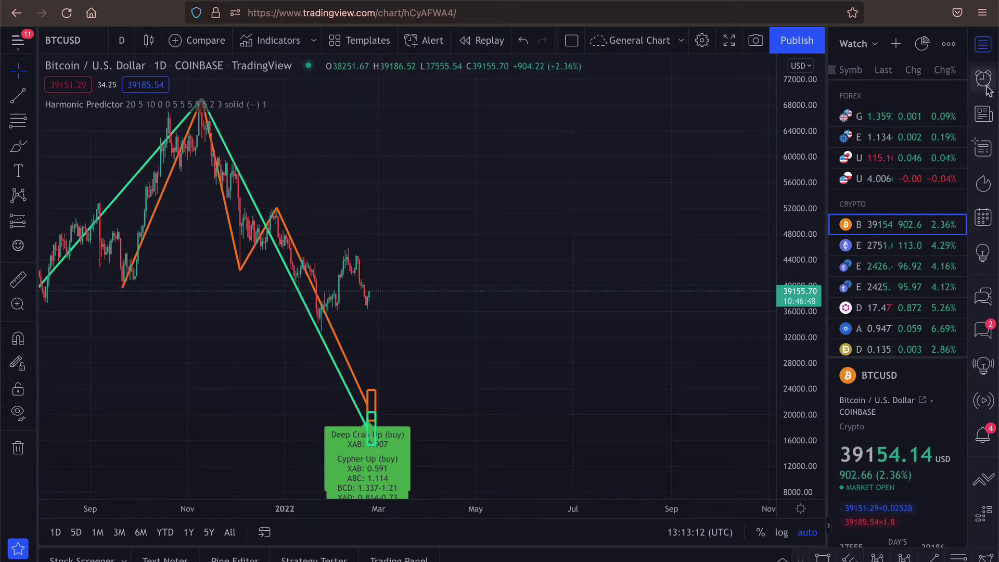
pyautogui.rightClick(364, 385)
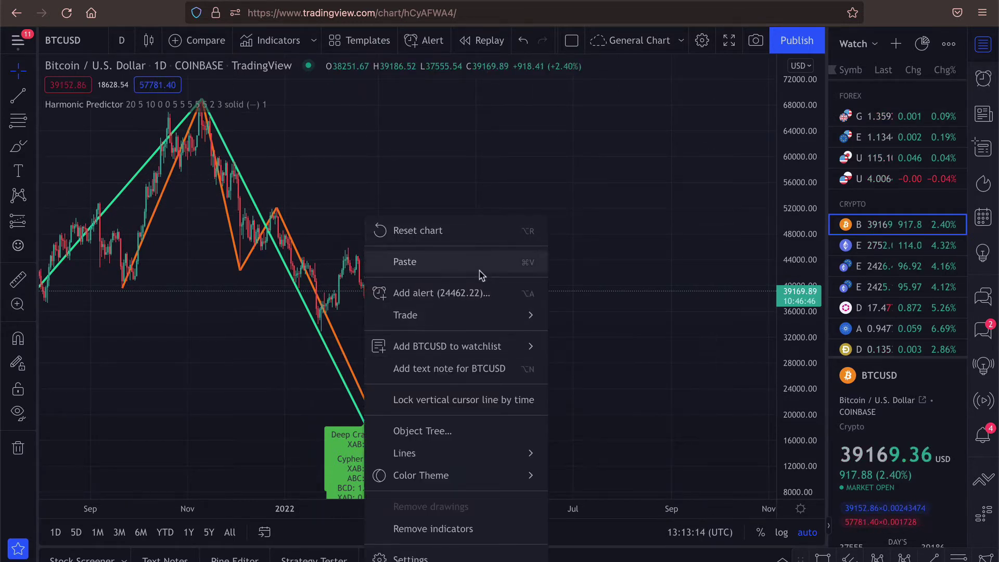
pyautogui.click(481, 293)
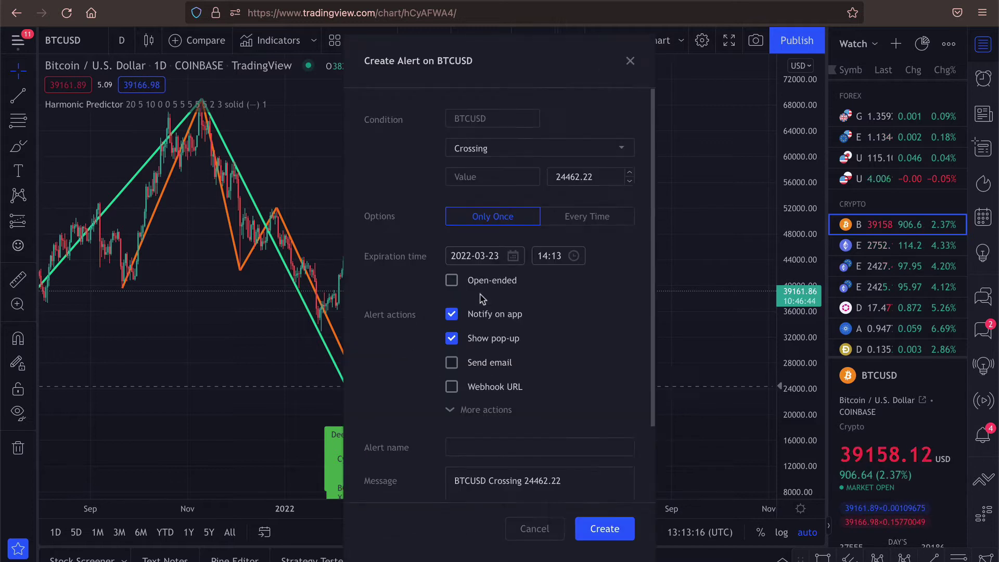
pyautogui.click(503, 125)
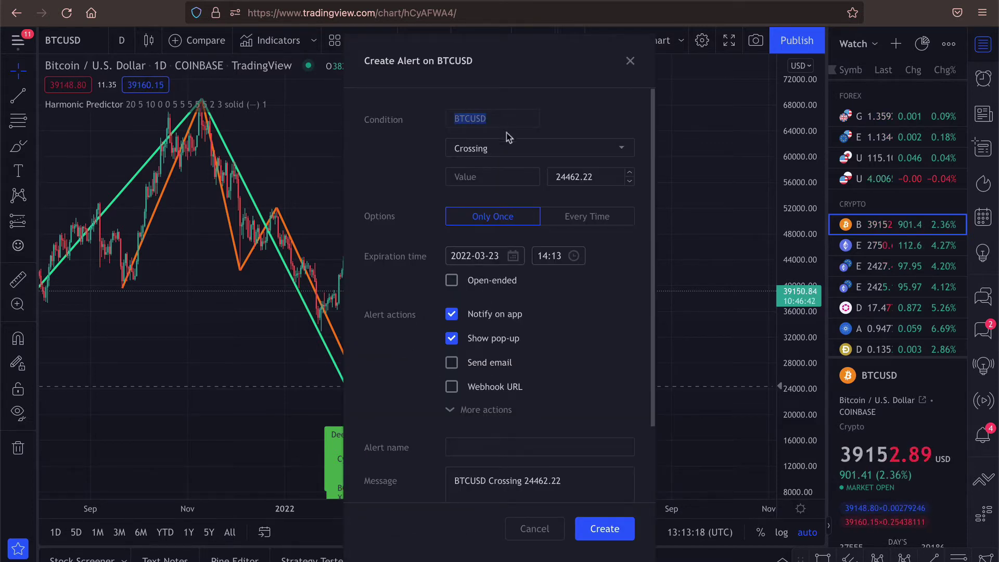
pyautogui.click(509, 146)
pyautogui.scroll(-3, 523, 366)
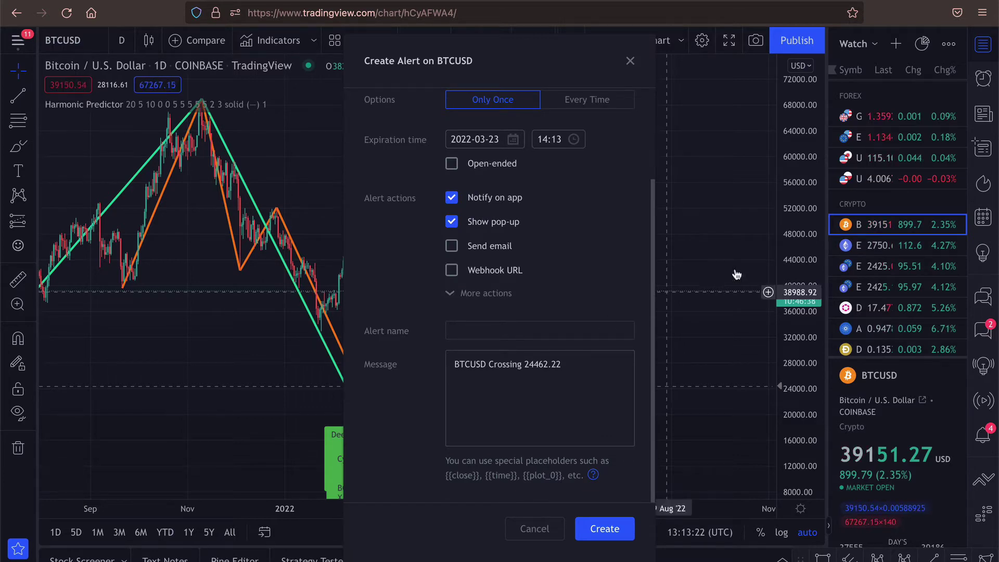
pyautogui.click(630, 60)
pyautogui.click(872, 242)
# Switch back to Bitcoin, then remove and re-add the Harmonic Predictor indicator
pyautogui.click(870, 228)
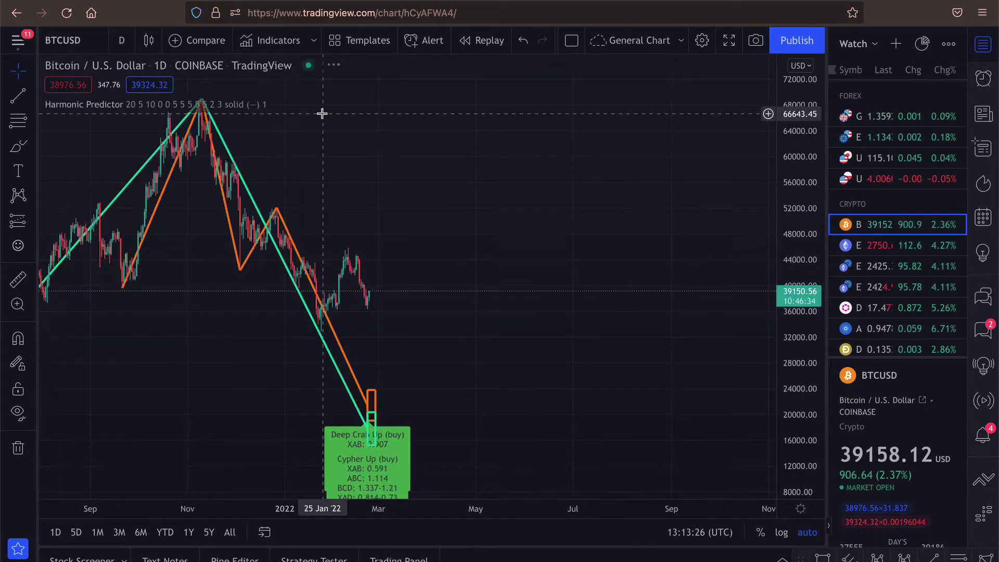
pyautogui.click(337, 104)
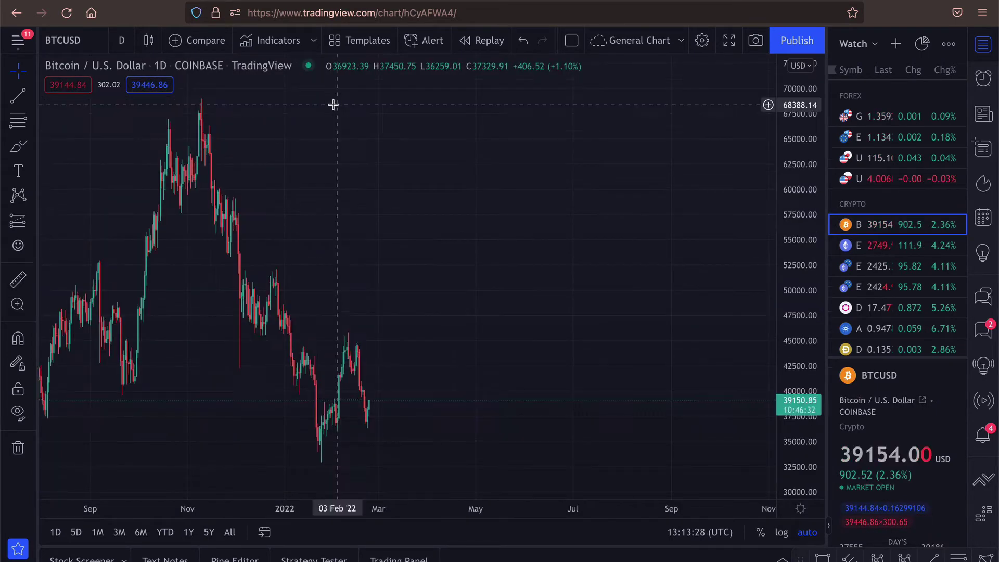
pyautogui.click(279, 41)
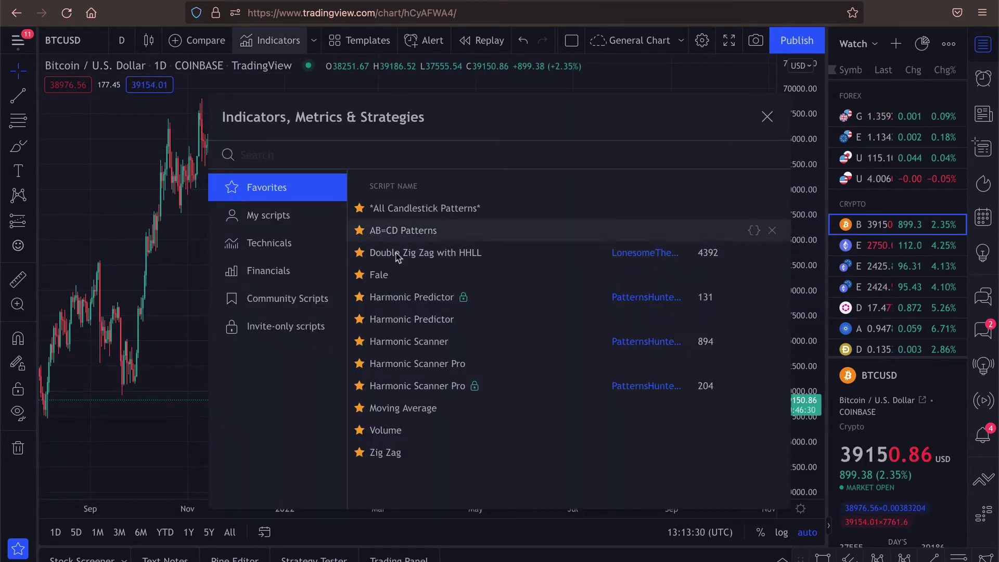
pyautogui.click(418, 301)
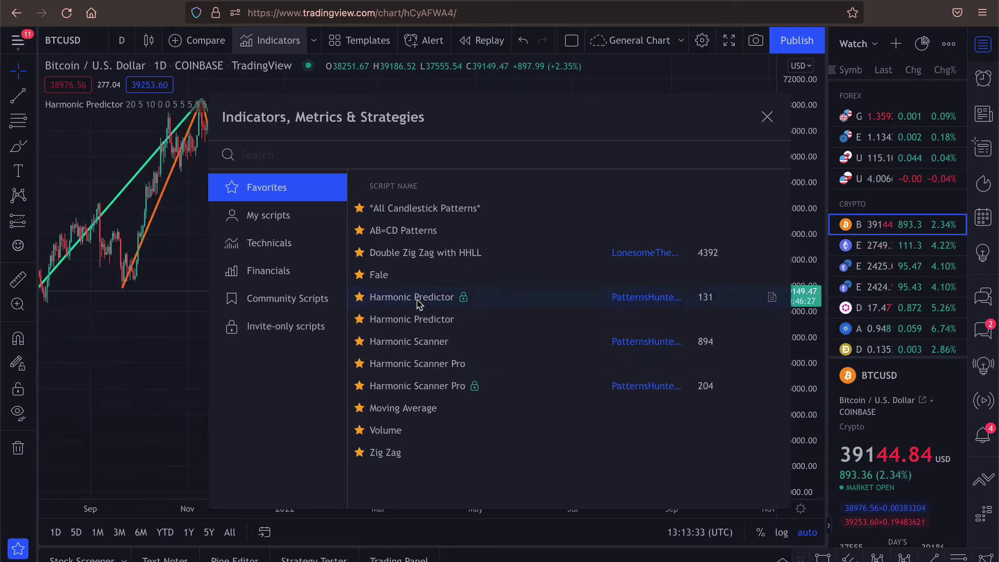
pyautogui.click(133, 334)
# Start a price alert at 39849.76, cancel it, and reload the chart page
pyautogui.rightClick(475, 290)
pyautogui.click(526, 294)
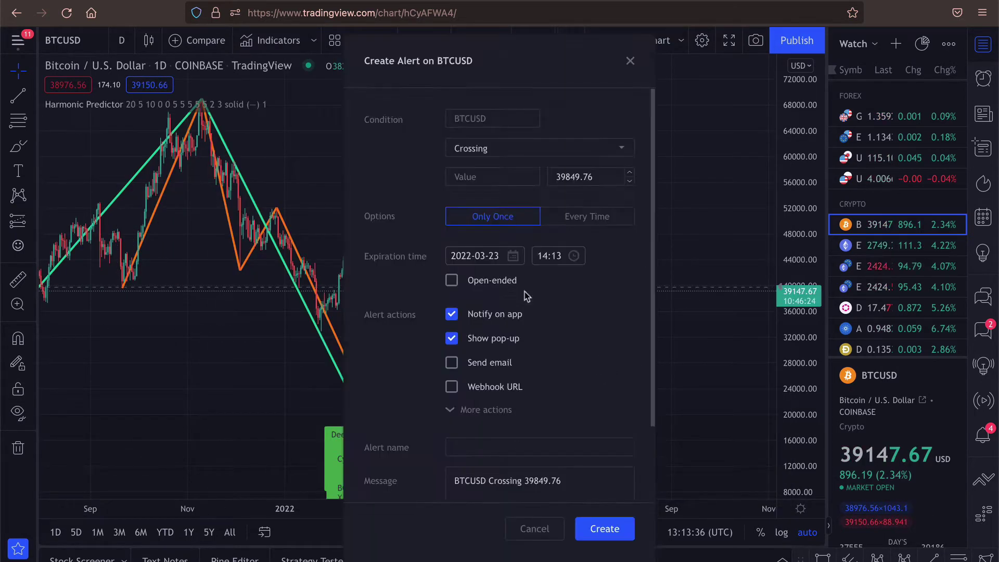
pyautogui.click(629, 62)
pyautogui.hotkey('ctrl', 'w')
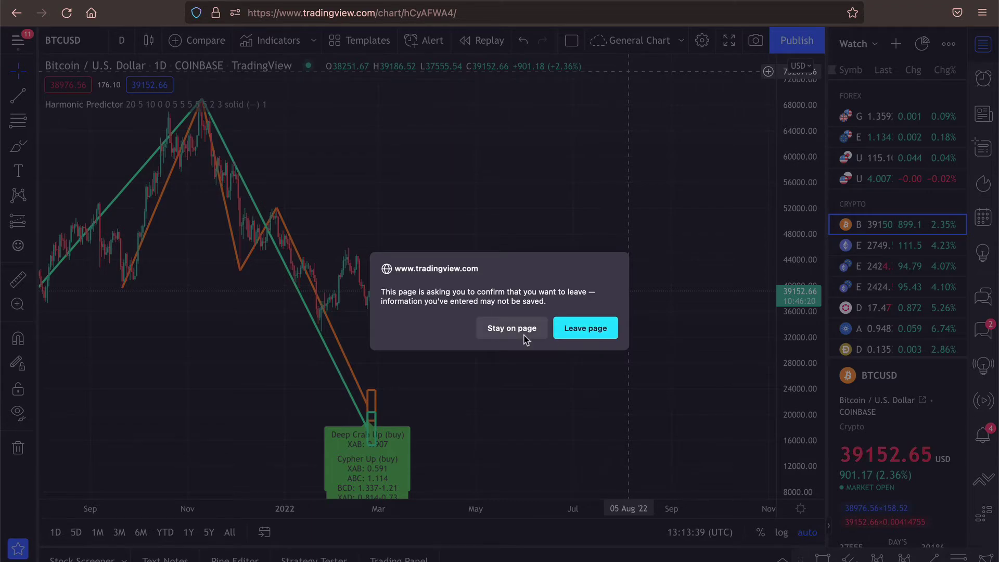
pyautogui.click(584, 333)
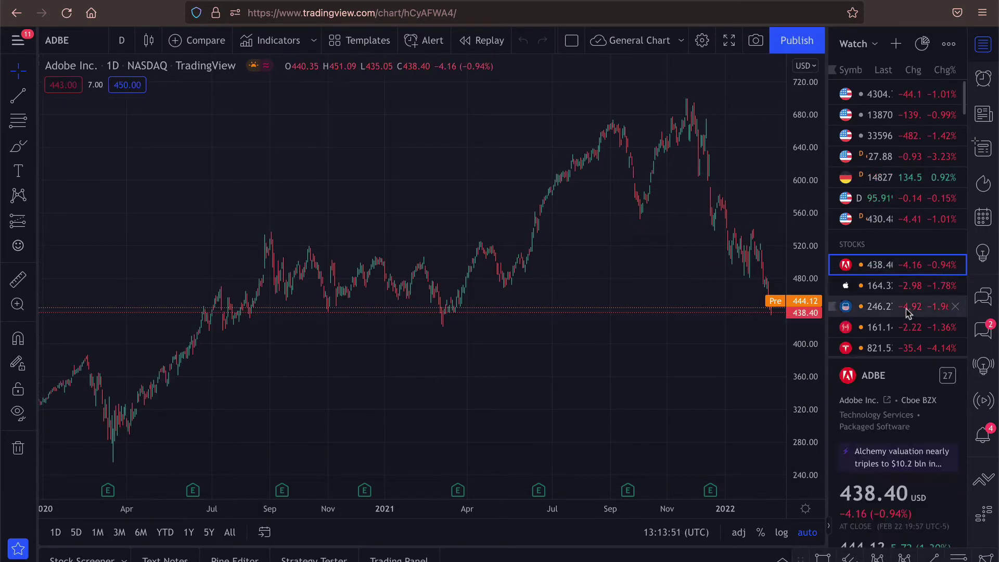
# Switch to BTCUSD from the watchlist and re-add Harmonic Predictor from the indicator list
pyautogui.scroll(-5, 908, 313)
pyautogui.scroll(-3, 908, 314)
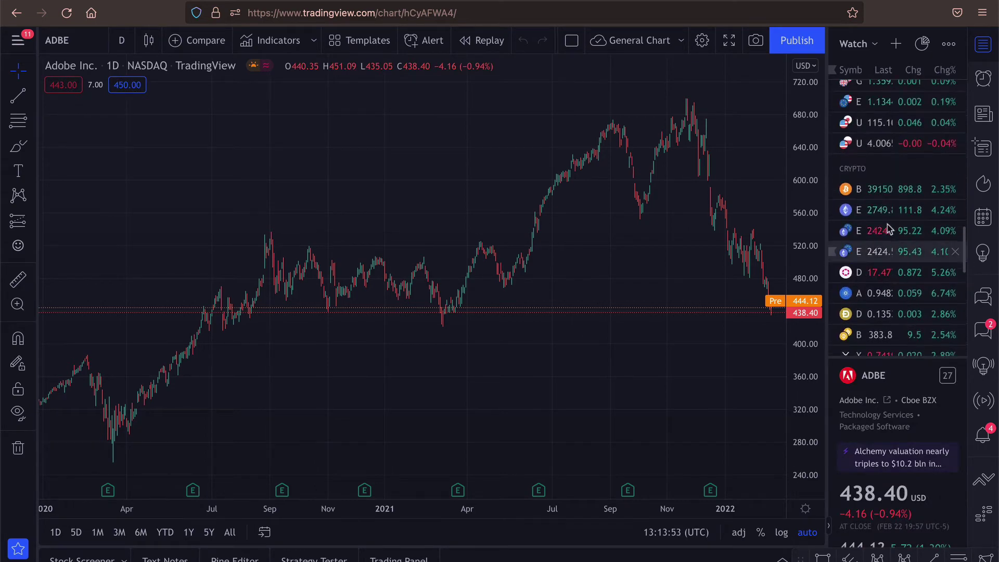
pyautogui.click(872, 188)
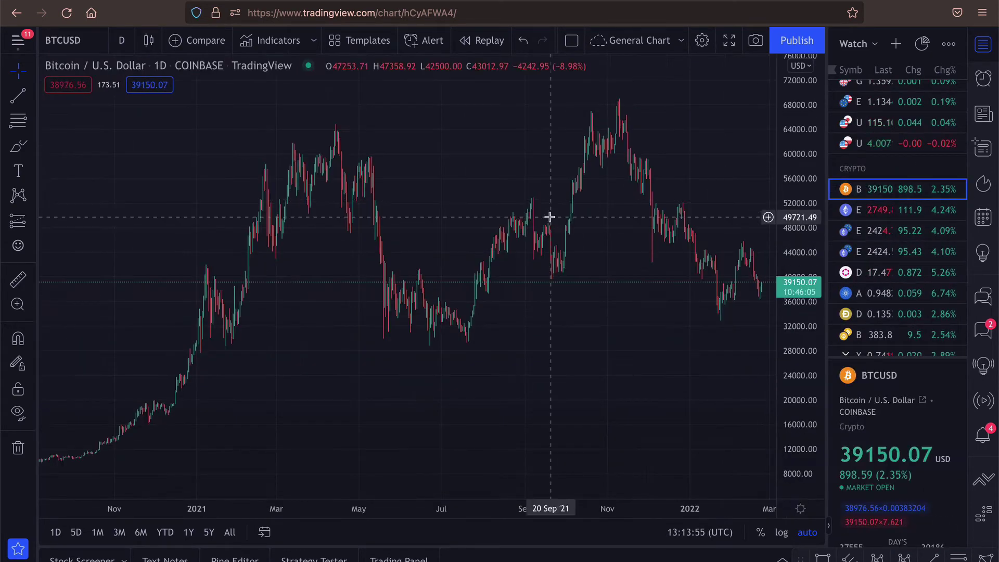
pyautogui.click(276, 44)
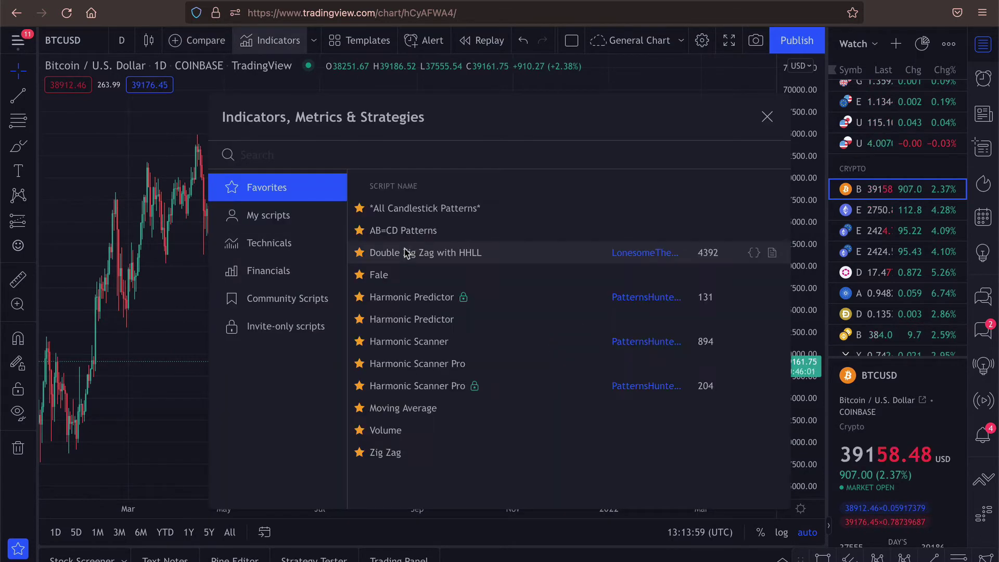
pyautogui.click(434, 301)
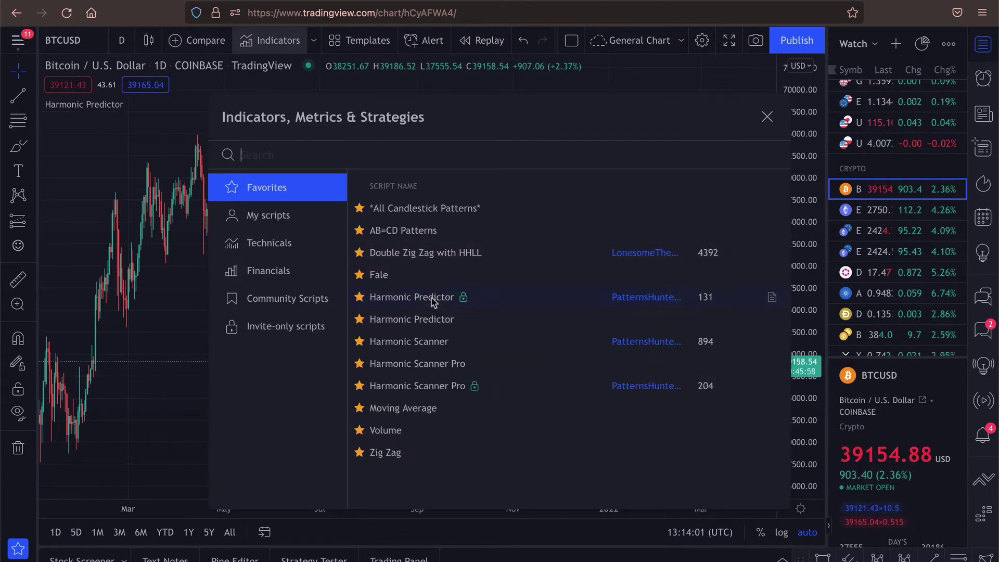
pyautogui.click(153, 160)
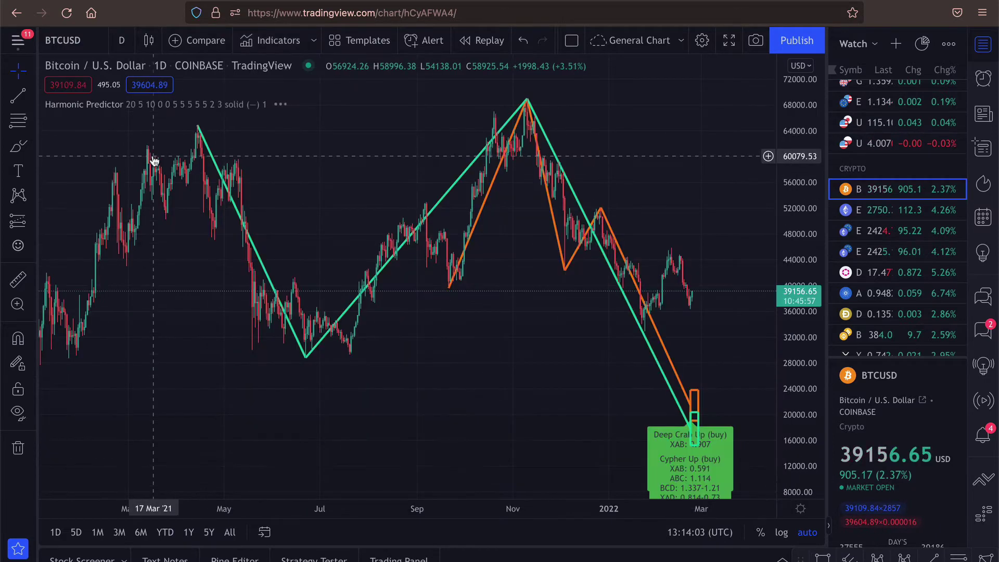
# Start a new alert from the chart's context menu and expand its Condition choices
pyautogui.rightClick(497, 364)
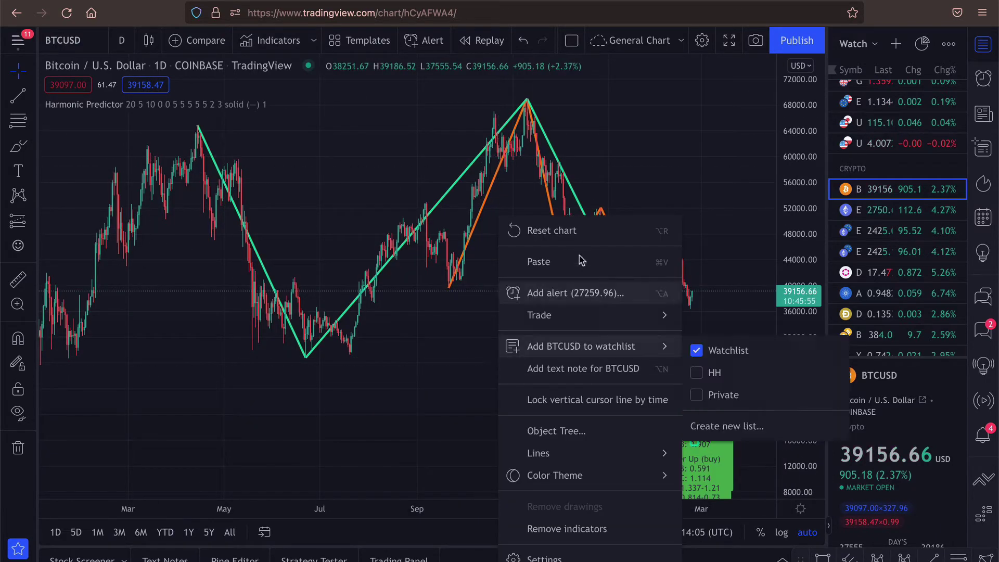
pyautogui.click(569, 291)
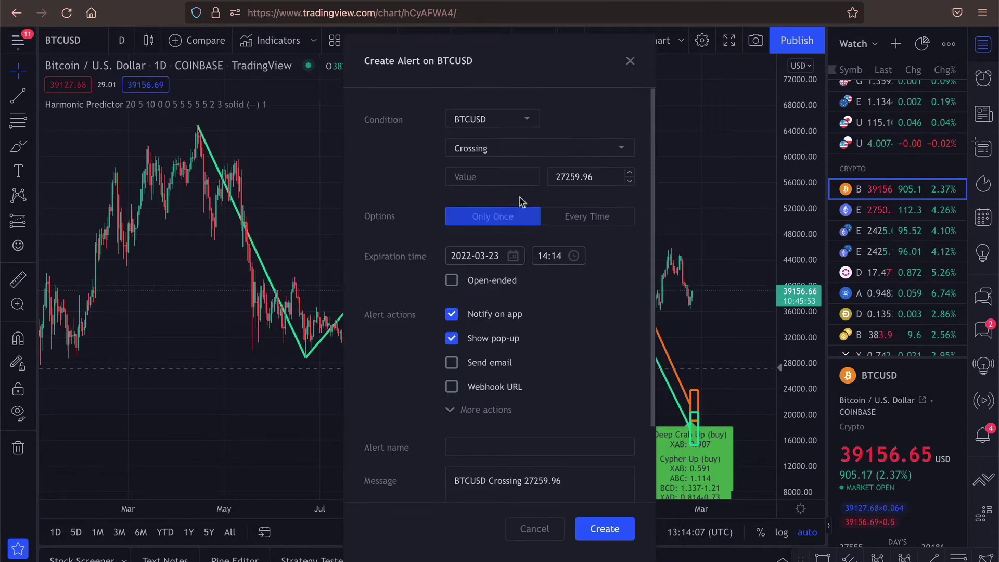
pyautogui.click(514, 131)
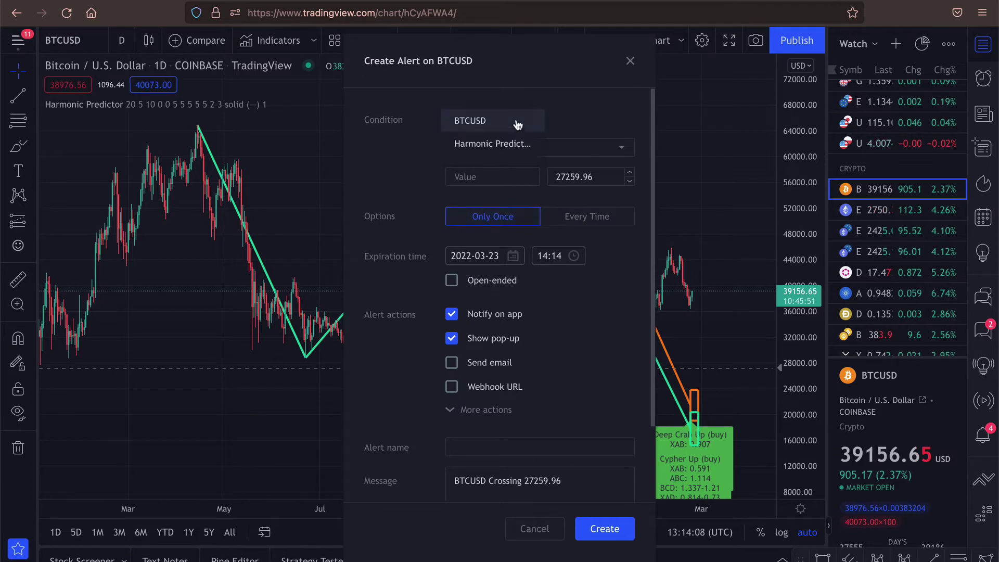
# Set the alert condition to Harmonic Predictor with the 'Alert with custom message' trigger
pyautogui.click(480, 146)
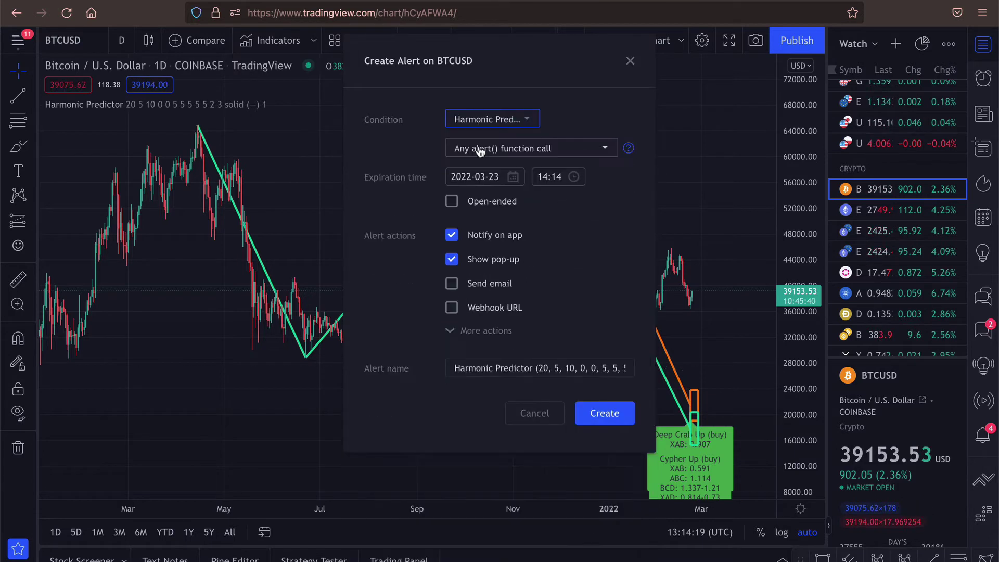
pyautogui.click(569, 151)
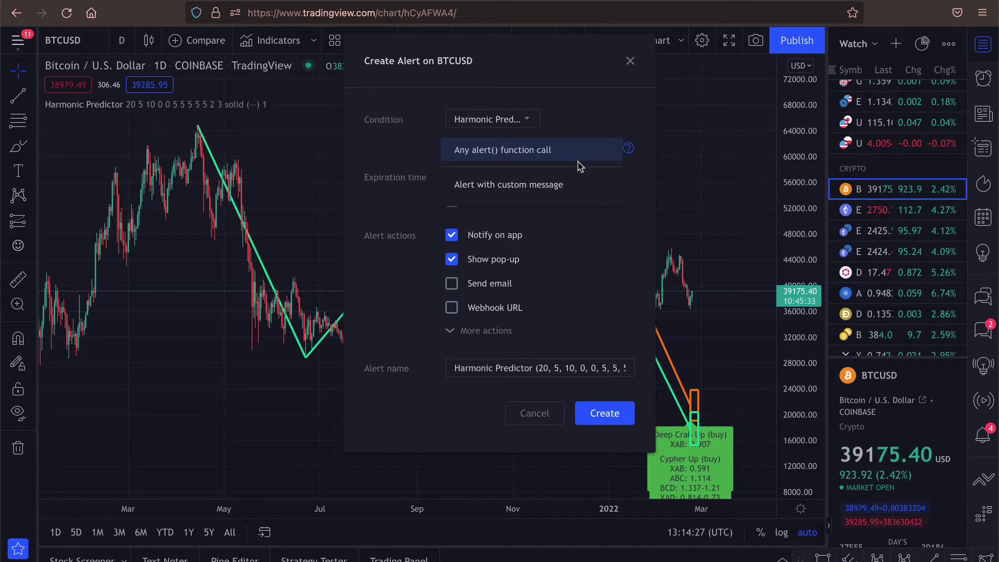
pyautogui.click(574, 195)
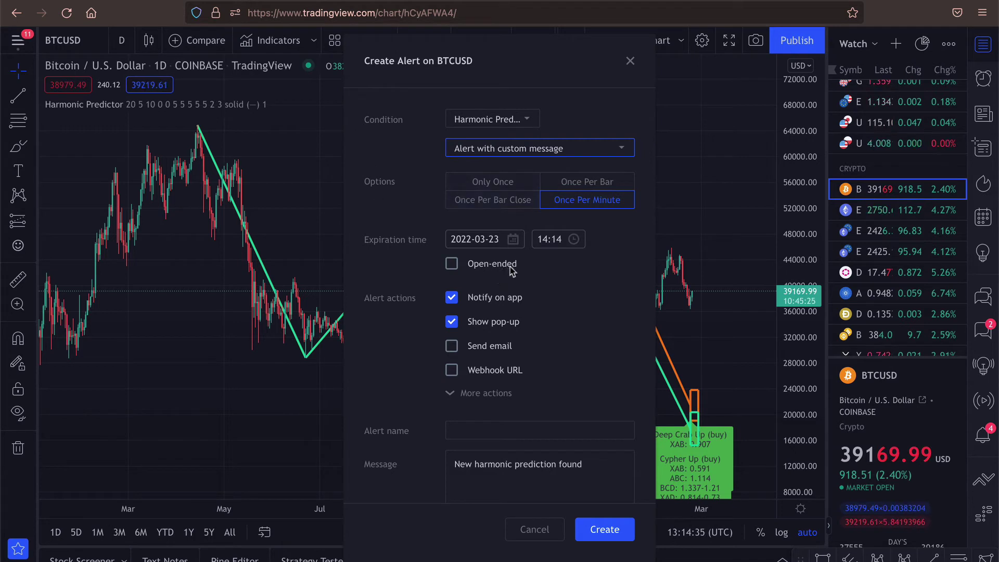
pyautogui.scroll(-1, 477, 202)
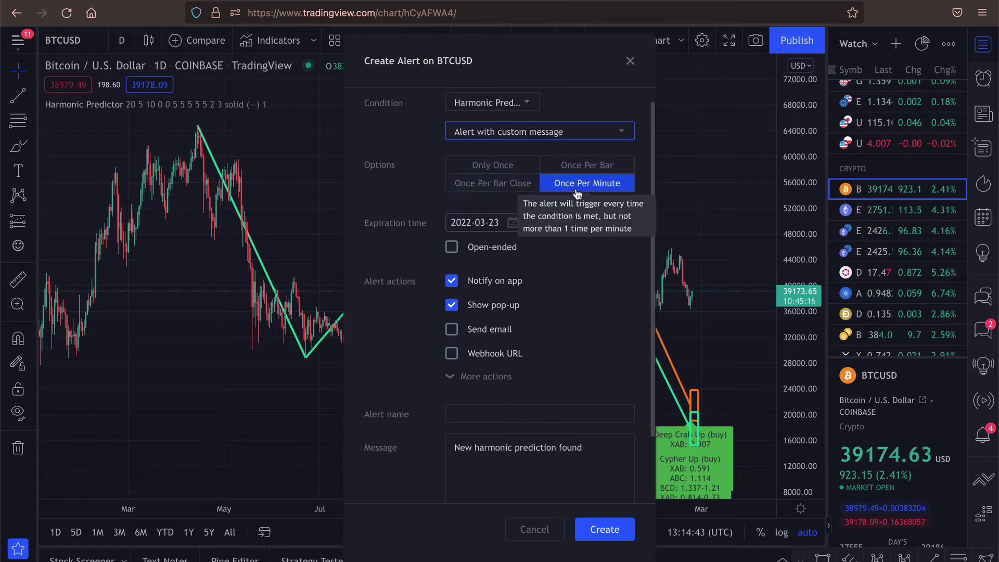
pyautogui.scroll(-3, 510, 218)
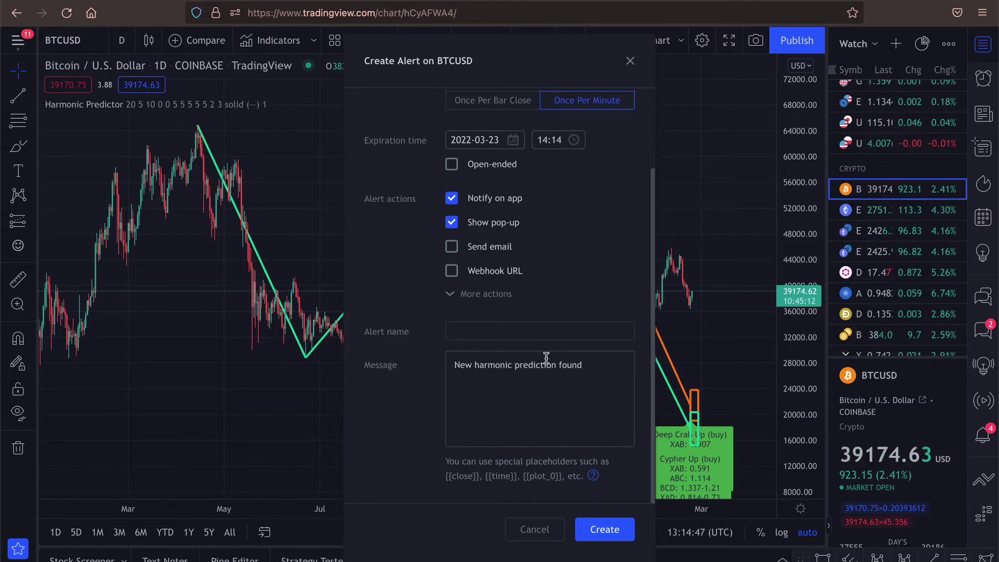
pyautogui.click(491, 329)
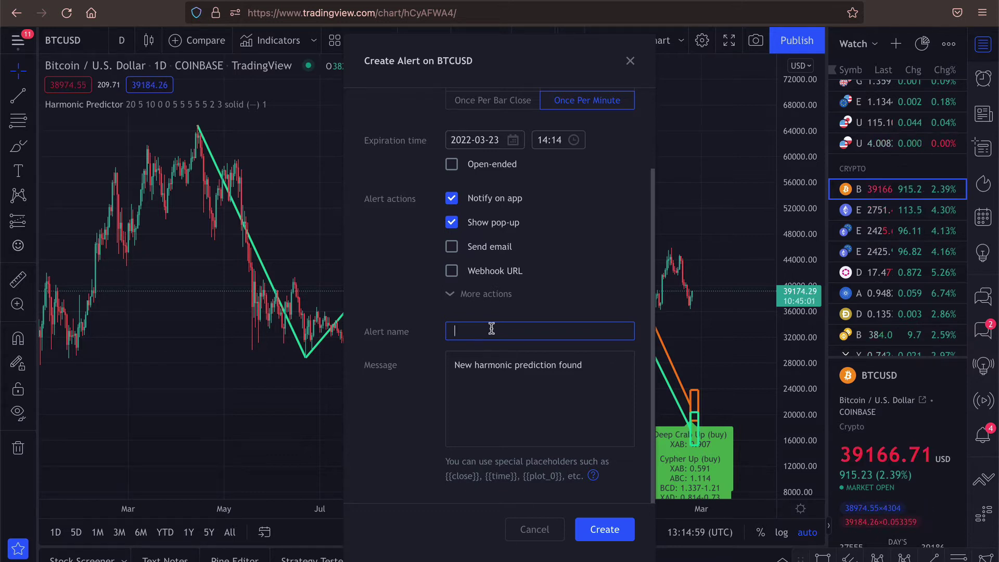
pyautogui.click(599, 367)
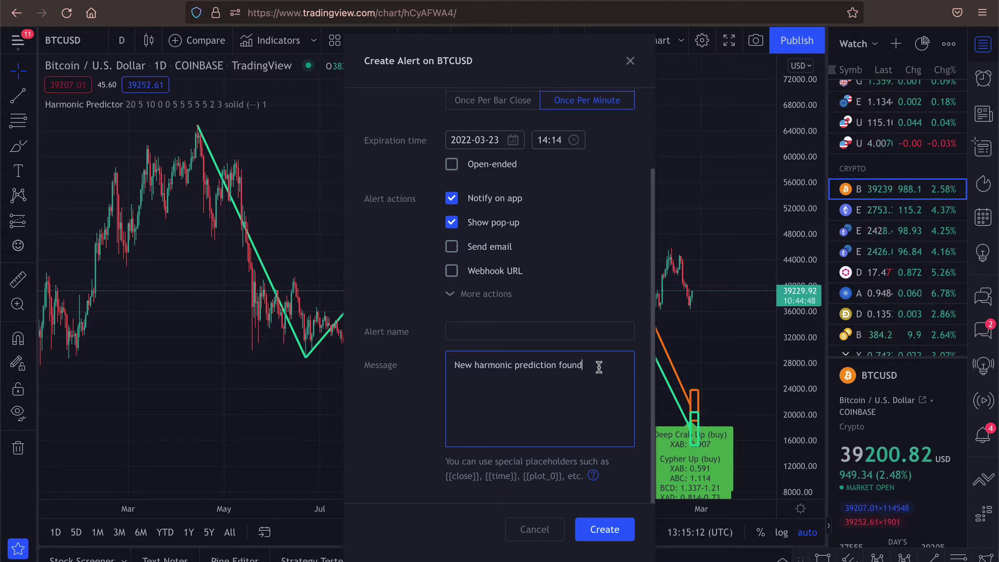
# Replace the alert message with 'alskdjalsfj18274' and create the alert
pyautogui.moveTo(600, 368); pyautogui.dragTo(385, 368)
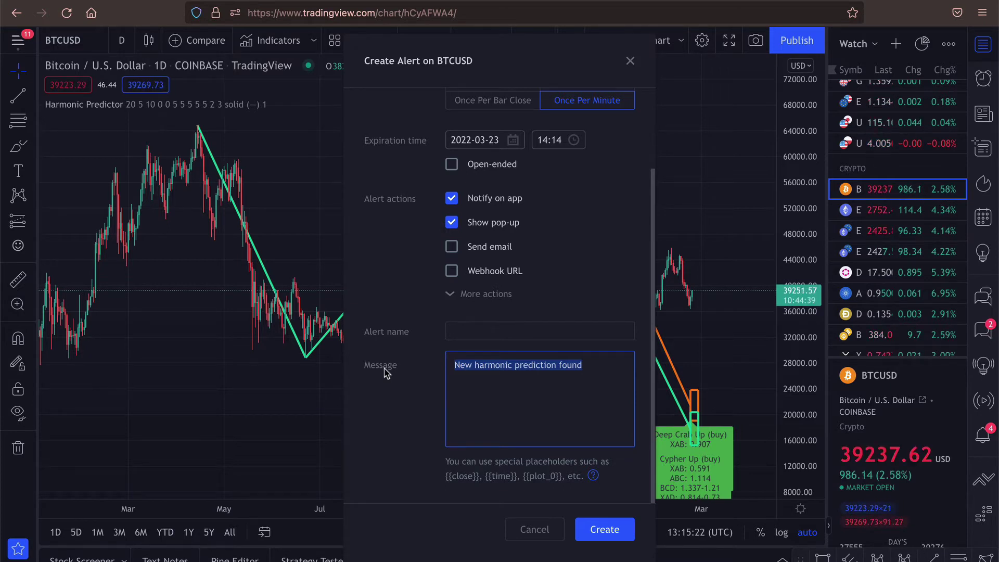
pyautogui.write('alskdjalsfj18274')
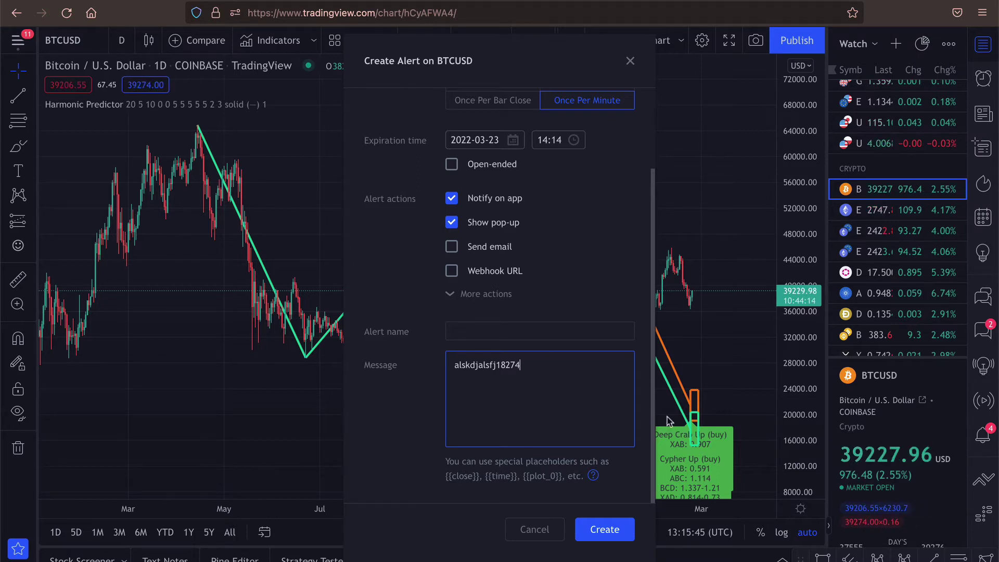
pyautogui.click(602, 530)
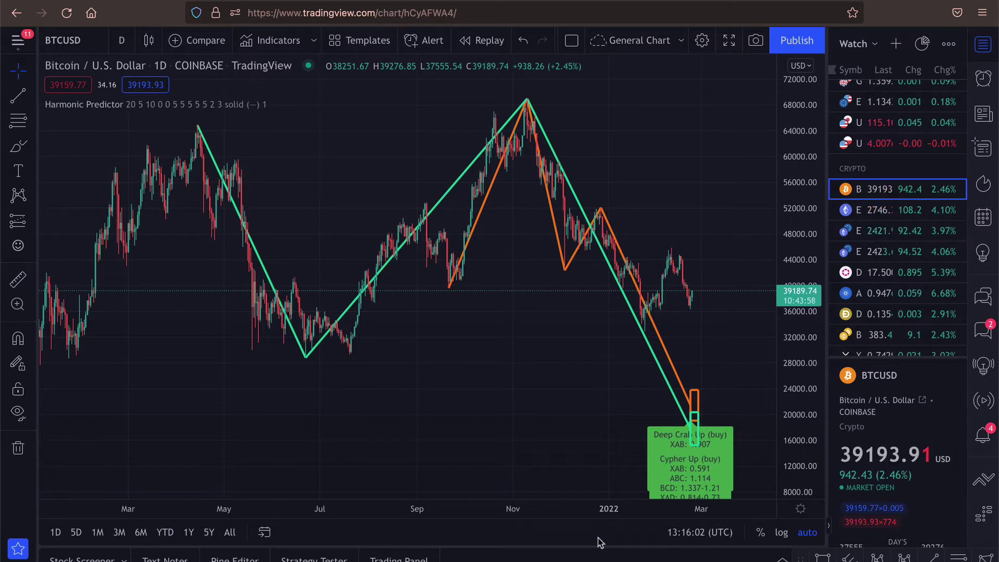
# Zoom the chart and cycle through Ethereum, Polkadot, Cardano, Dogecoin and BNB charts
pyautogui.scroll(1, 671, 365)
pyautogui.scroll(5, 671, 364)
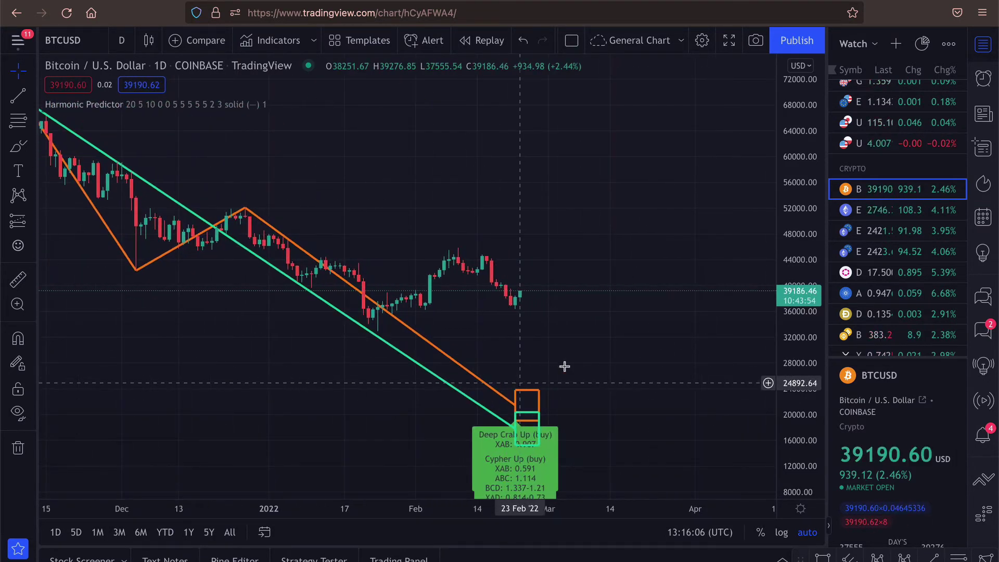
pyautogui.scroll(-4, 585, 315)
pyautogui.scroll(-2, 584, 315)
pyautogui.click(906, 211)
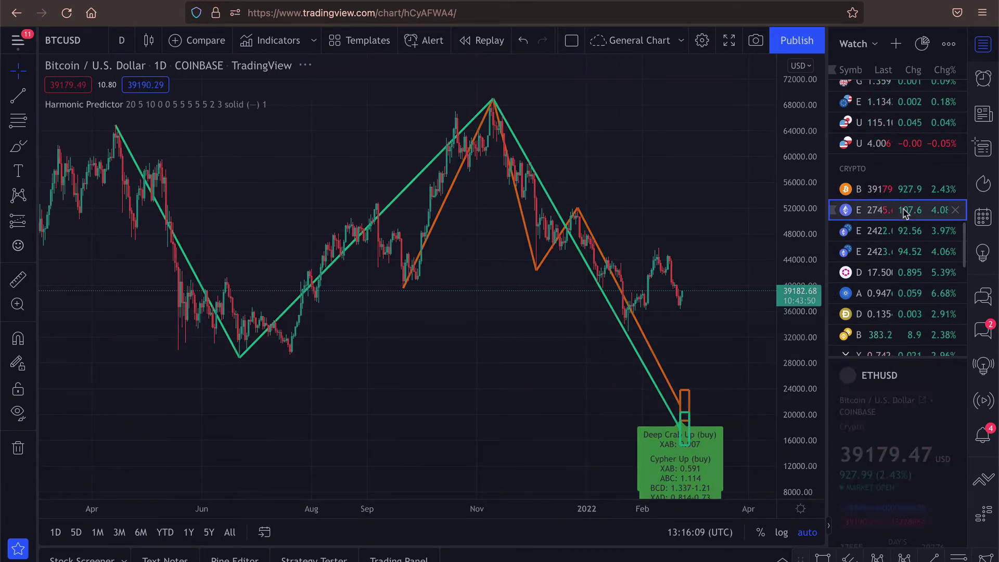
pyautogui.click(887, 233)
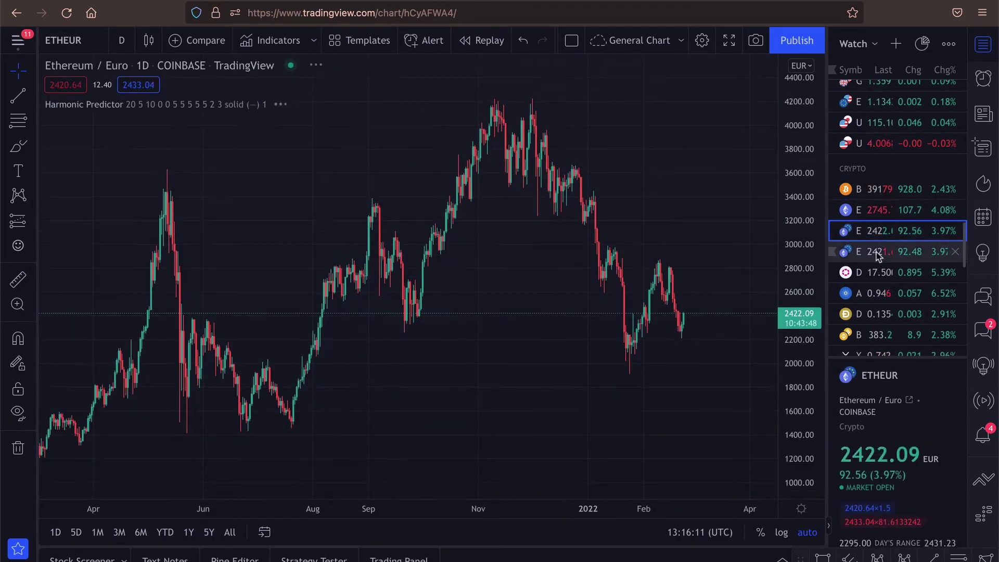
pyautogui.click(874, 251)
pyautogui.click(874, 273)
pyautogui.click(876, 295)
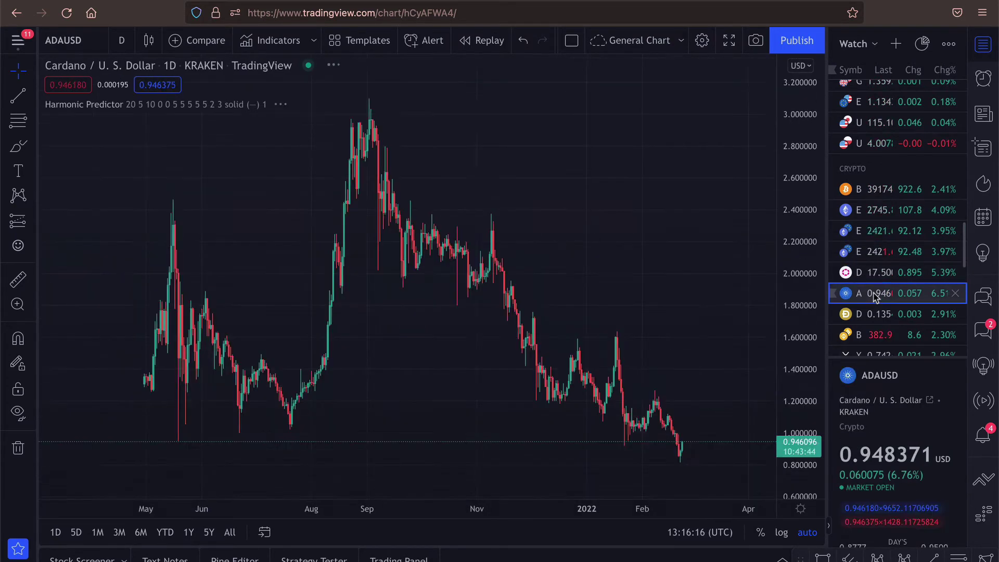
pyautogui.click(874, 314)
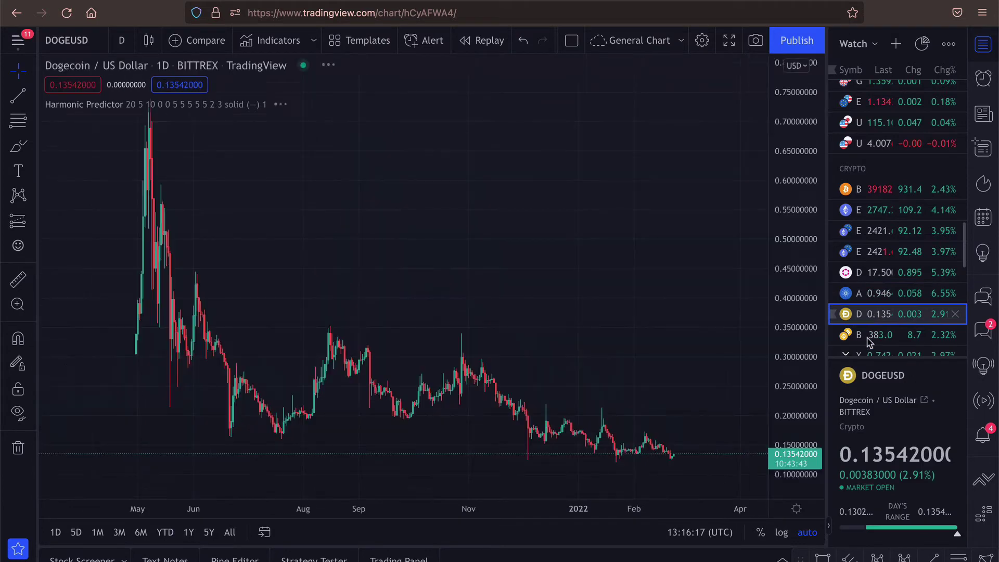
pyautogui.click(868, 337)
# Switch to XRPUSD and frame its Cypher Down and Deep Crab Up predictions
pyautogui.scroll(-1, 869, 341)
pyautogui.click(879, 311)
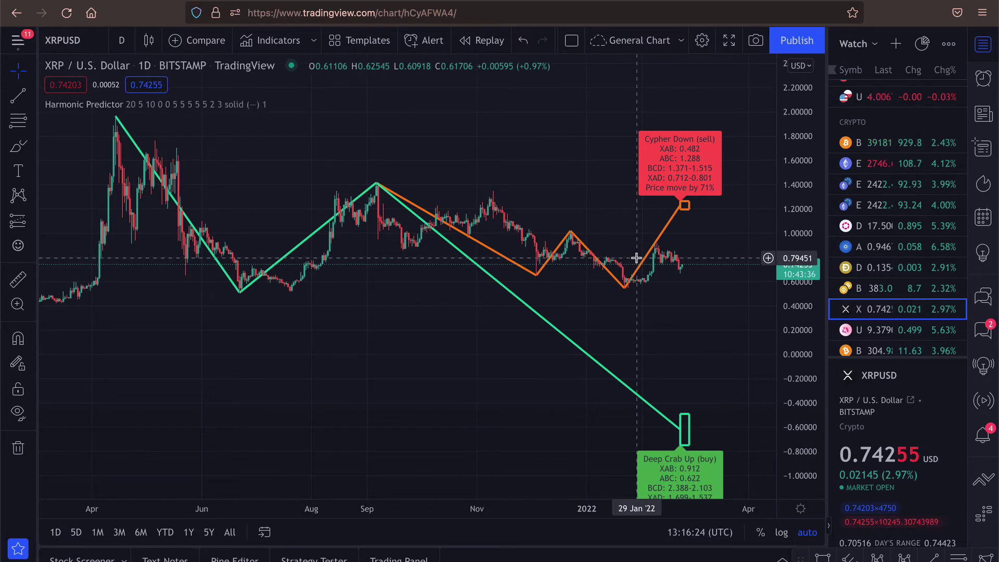
pyautogui.scroll(4, 637, 258)
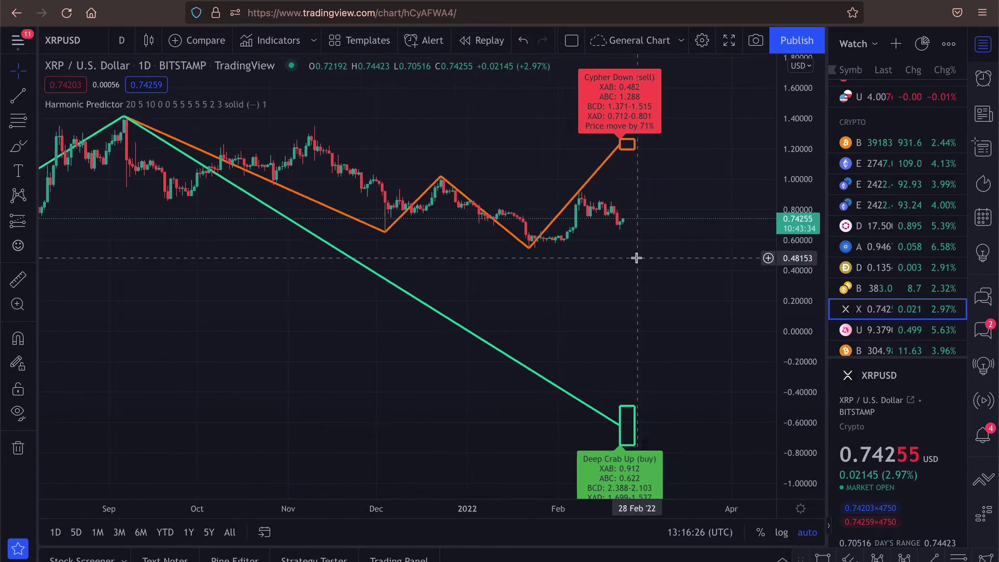
pyautogui.hscroll(-5, 479, 248)
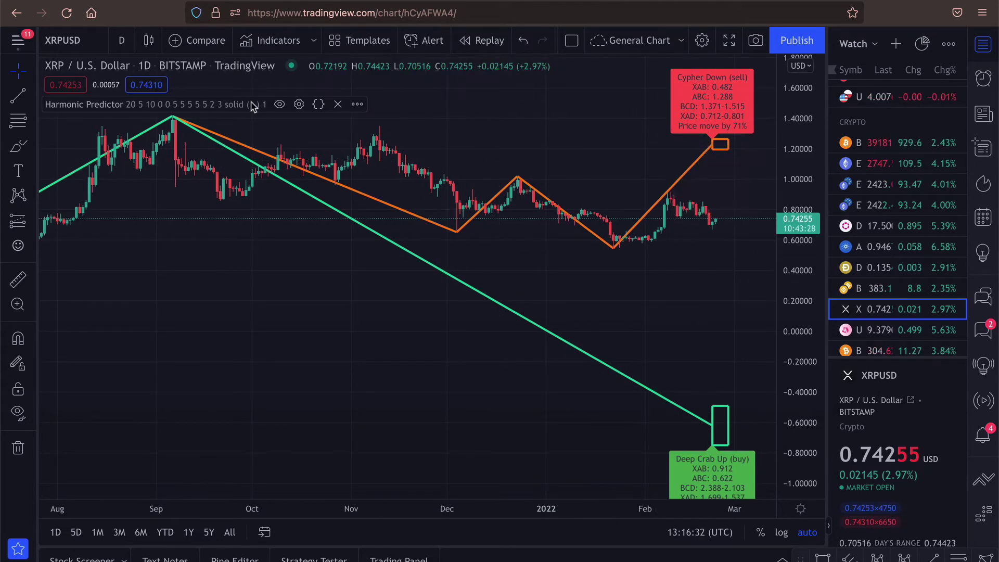
# In Harmonic Predictor settings, raise XAB error tolerance to 10, then uncheck it
pyautogui.click(298, 105)
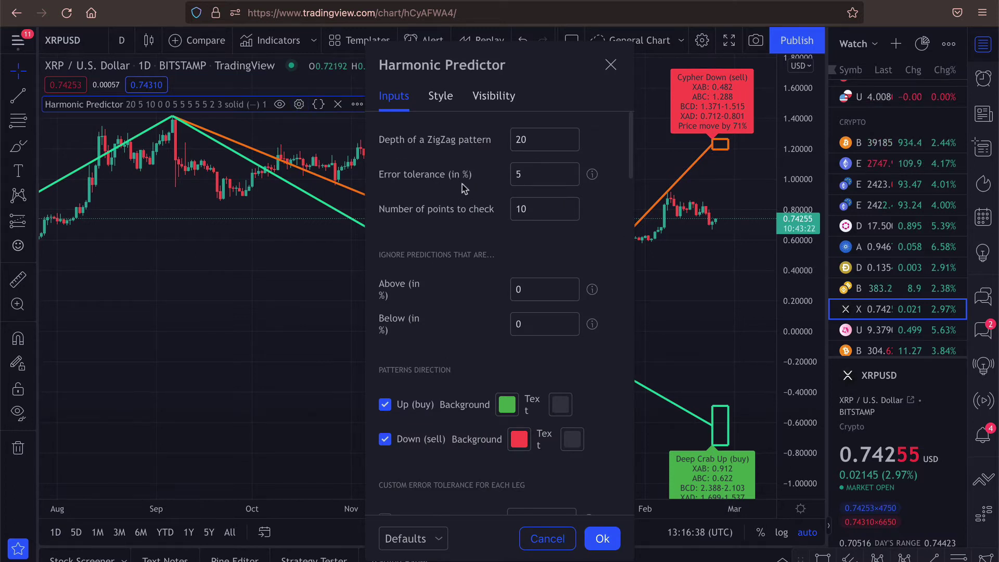
pyautogui.scroll(-5, 463, 189)
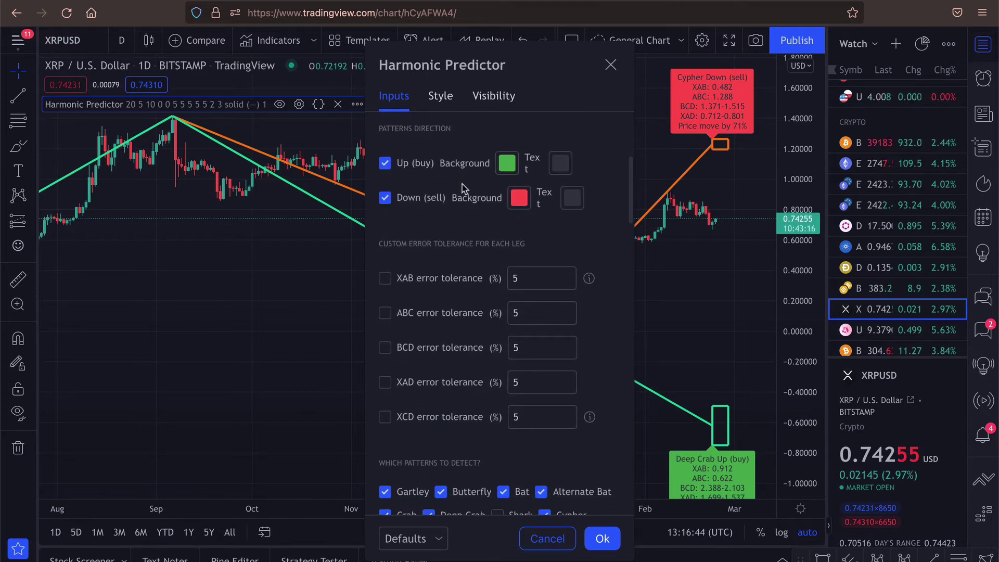
pyautogui.moveTo(590, 279)
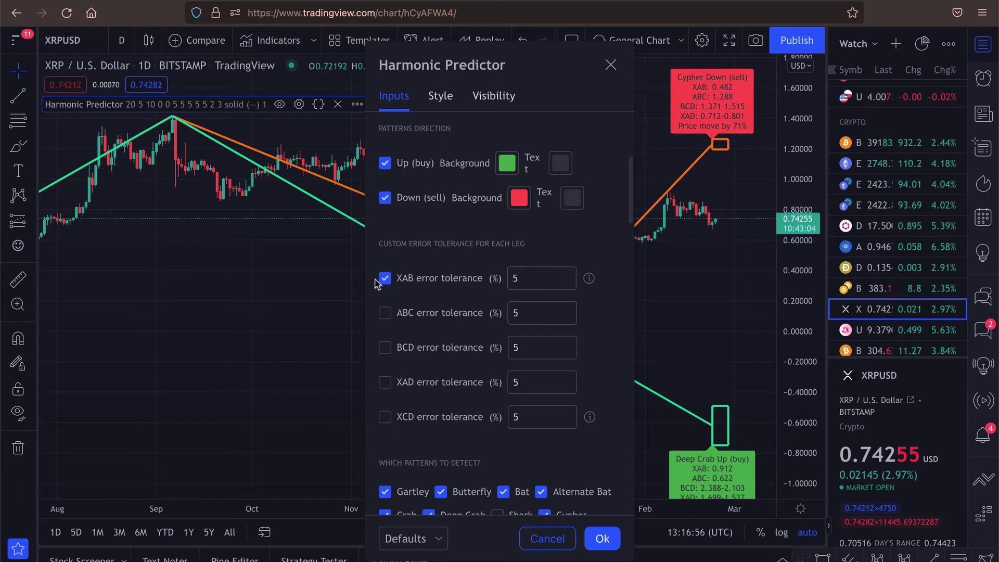
pyautogui.click(568, 274)
pyautogui.click(567, 275)
pyautogui.click(568, 275)
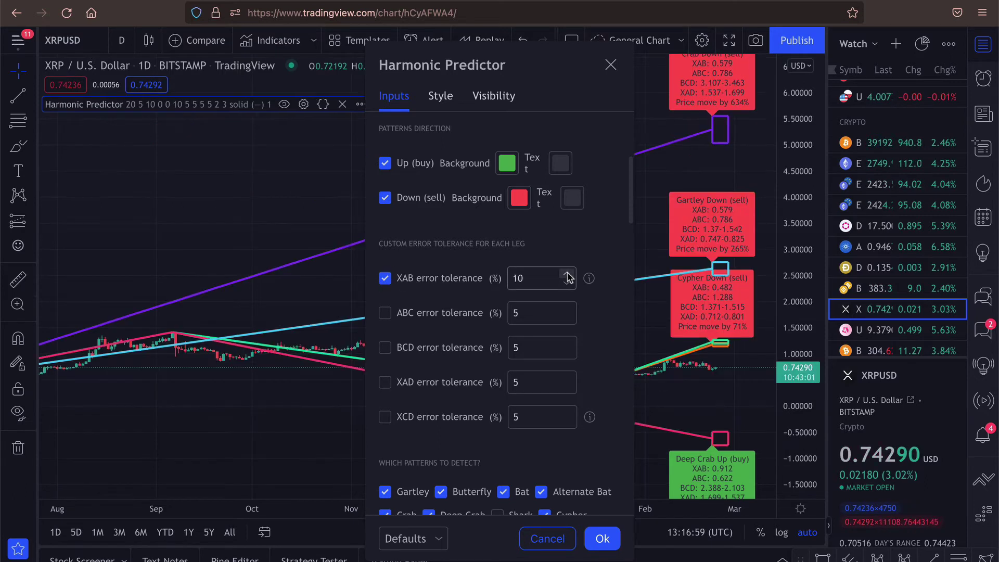
pyautogui.click(384, 280)
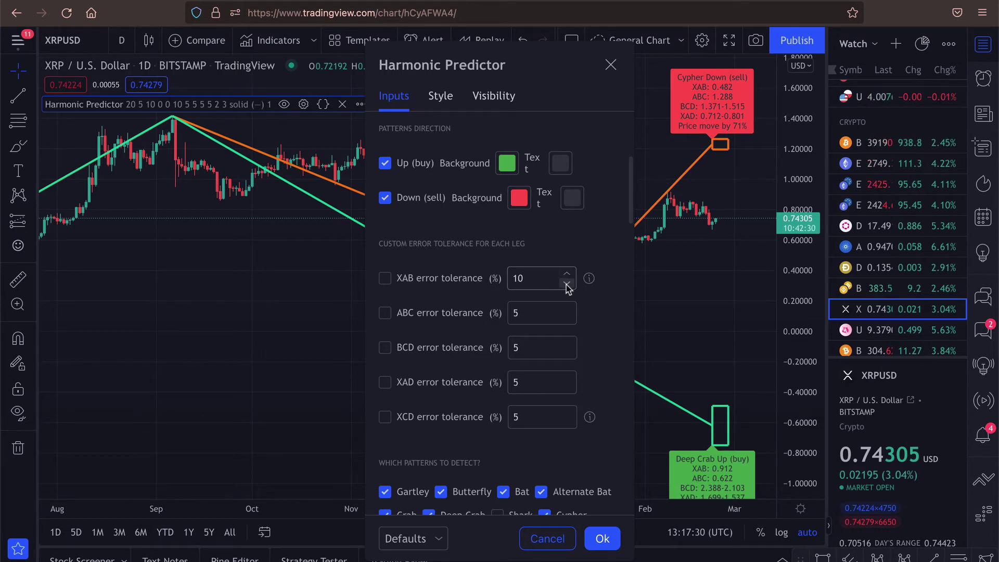
pyautogui.scroll(5, 568, 290)
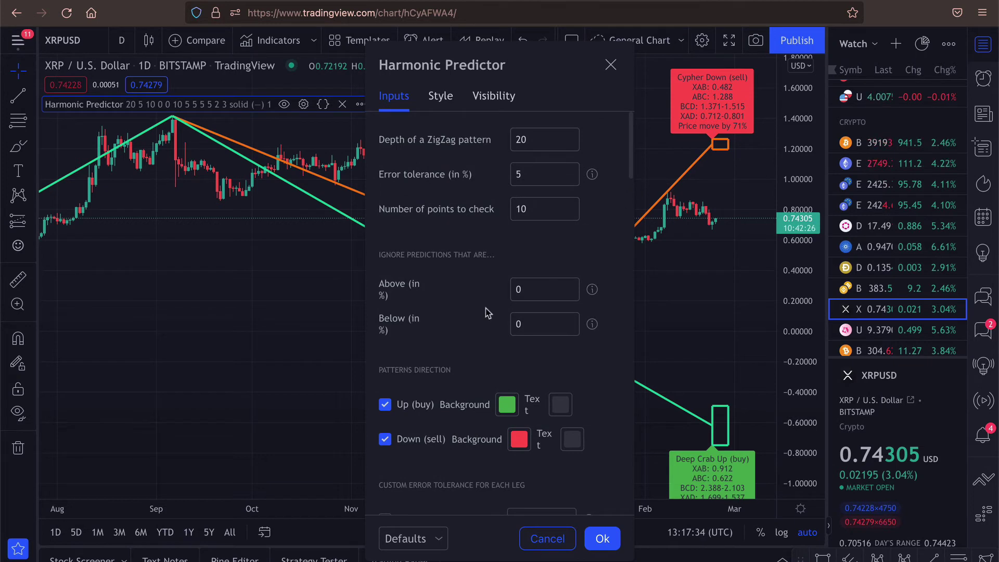
# Try XAD error tolerance values of 2, 4, then 9
pyautogui.scroll(-7, 488, 313)
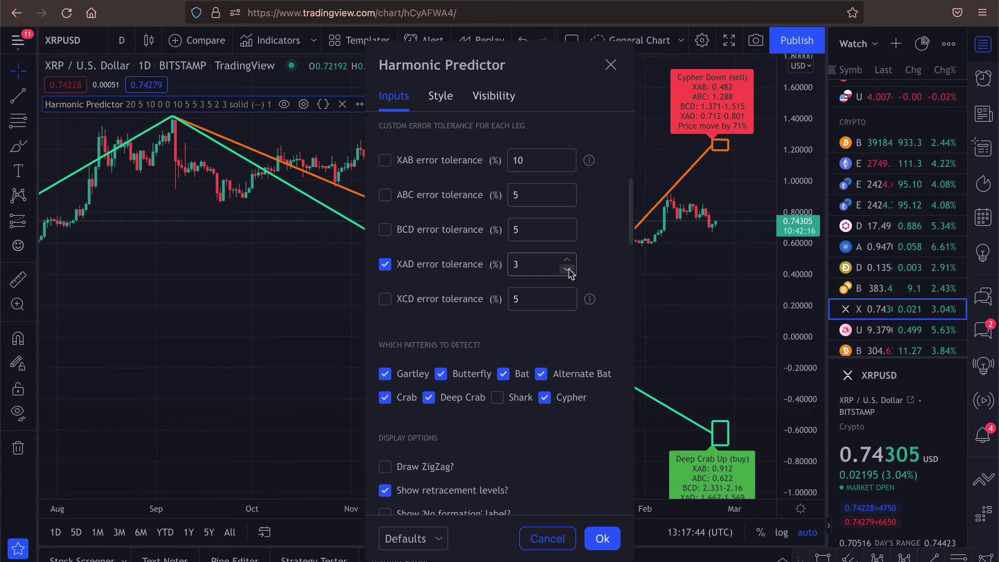
pyautogui.click(568, 270)
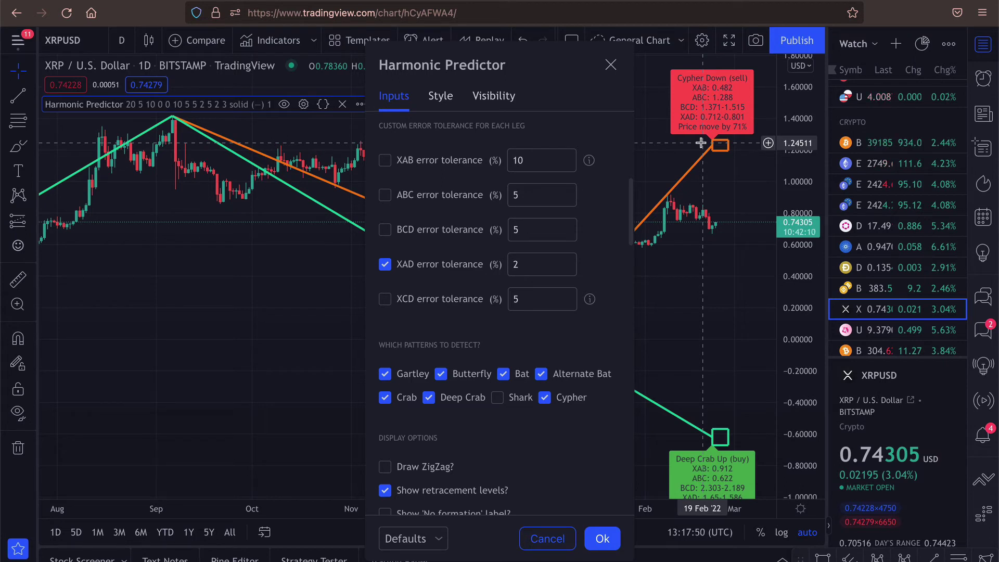
pyautogui.scroll(1, 714, 147)
pyautogui.scroll(1, 714, 147)
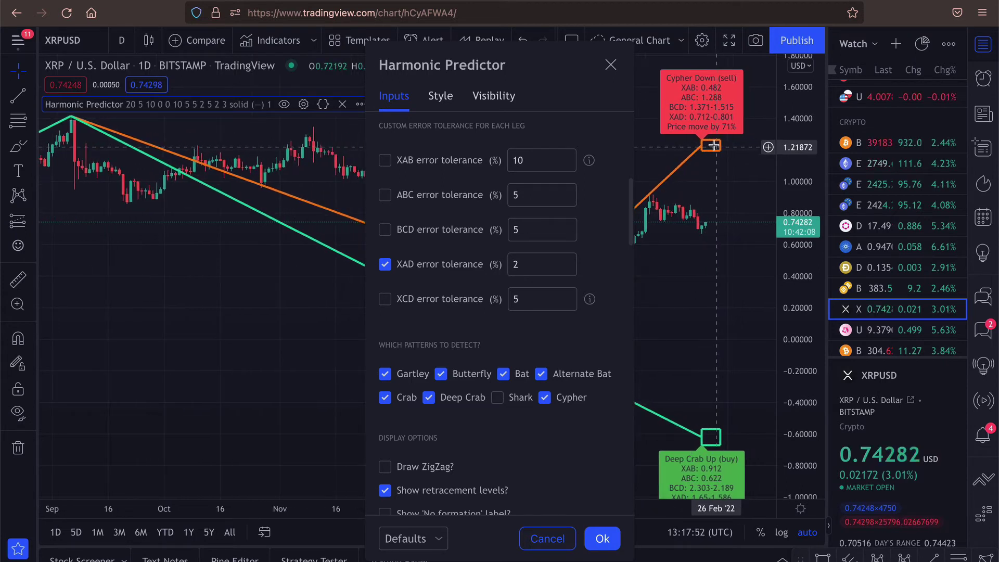
pyautogui.click(568, 262)
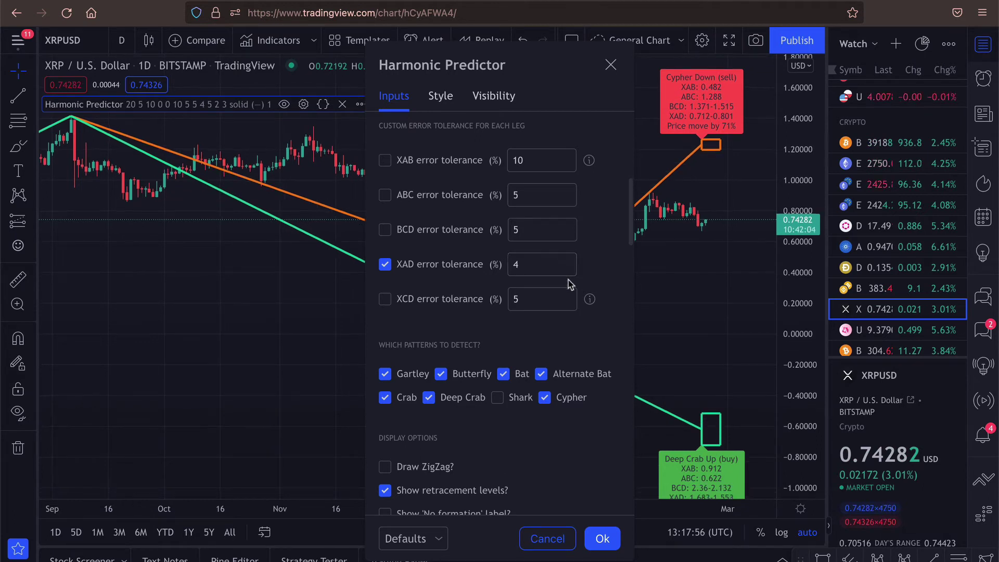
pyautogui.click(567, 259)
pyautogui.click(568, 260)
pyautogui.click(567, 260)
pyautogui.click(568, 260)
pyautogui.click(567, 259)
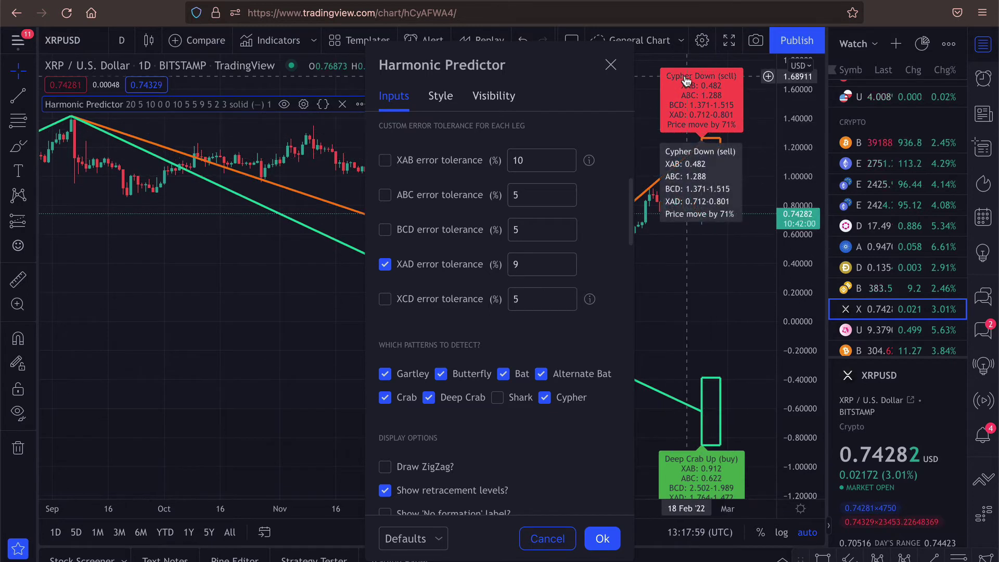
# Enable a custom XCD error tolerance and raise it from 5 to 12
pyautogui.click(386, 299)
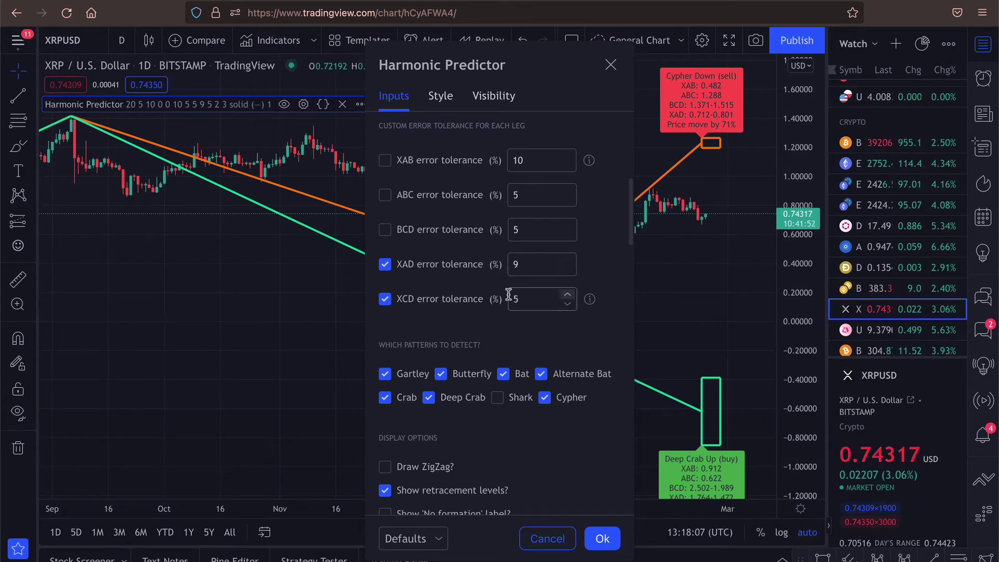
pyautogui.click(568, 295)
pyautogui.click(568, 294)
pyautogui.click(568, 295)
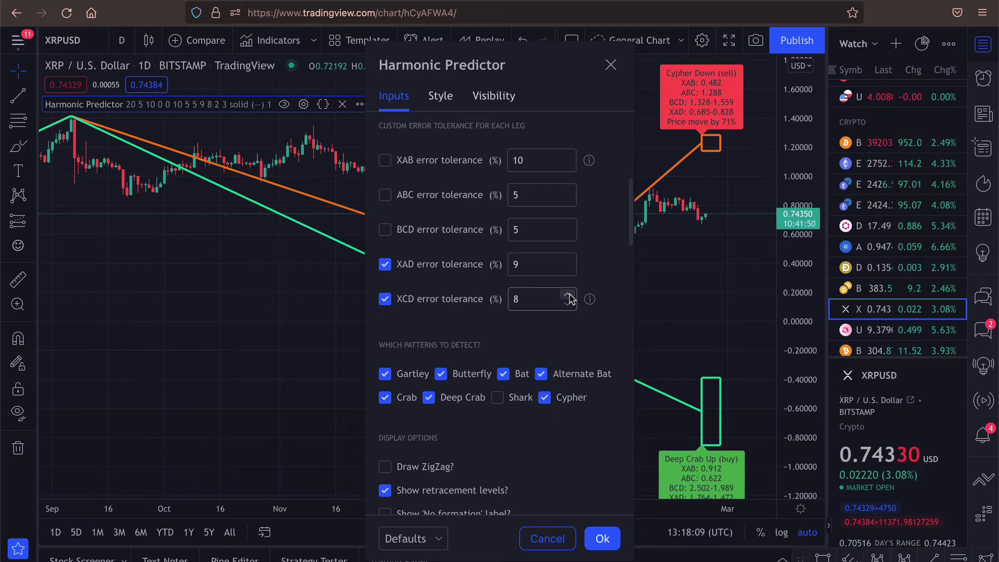
pyautogui.click(568, 294)
pyautogui.click(568, 295)
pyautogui.click(567, 294)
pyautogui.click(568, 294)
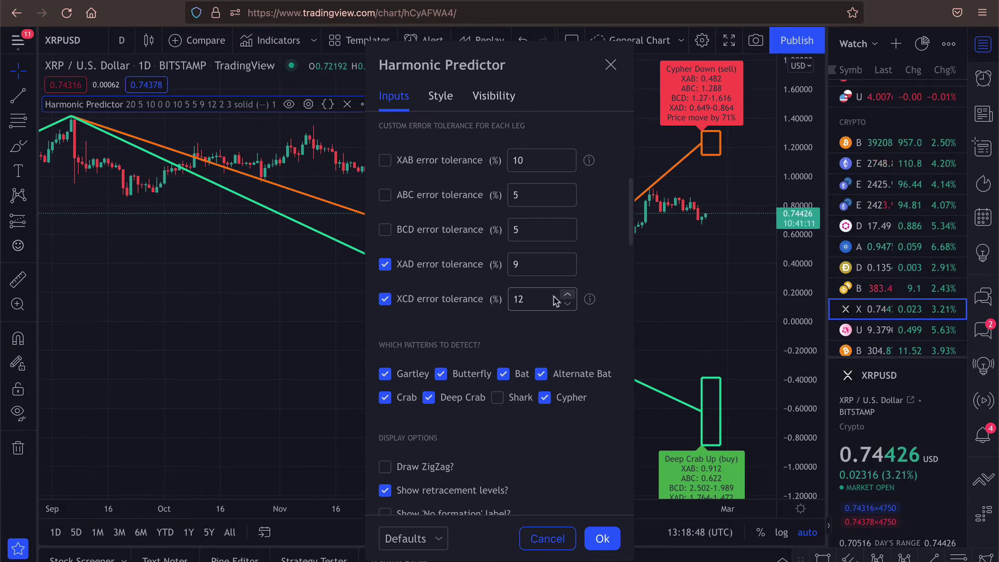
pyautogui.click(386, 265)
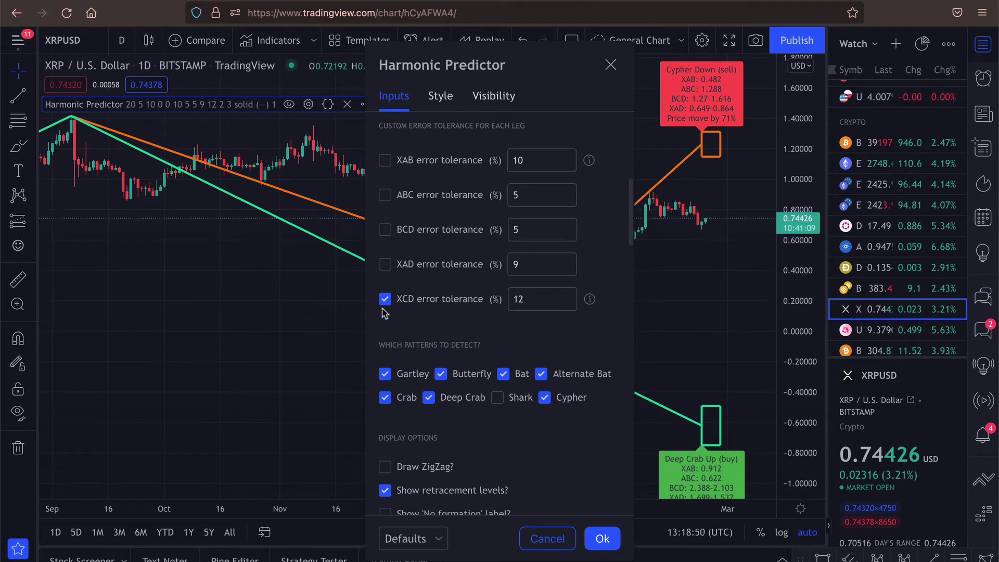
pyautogui.scroll(6, 458, 307)
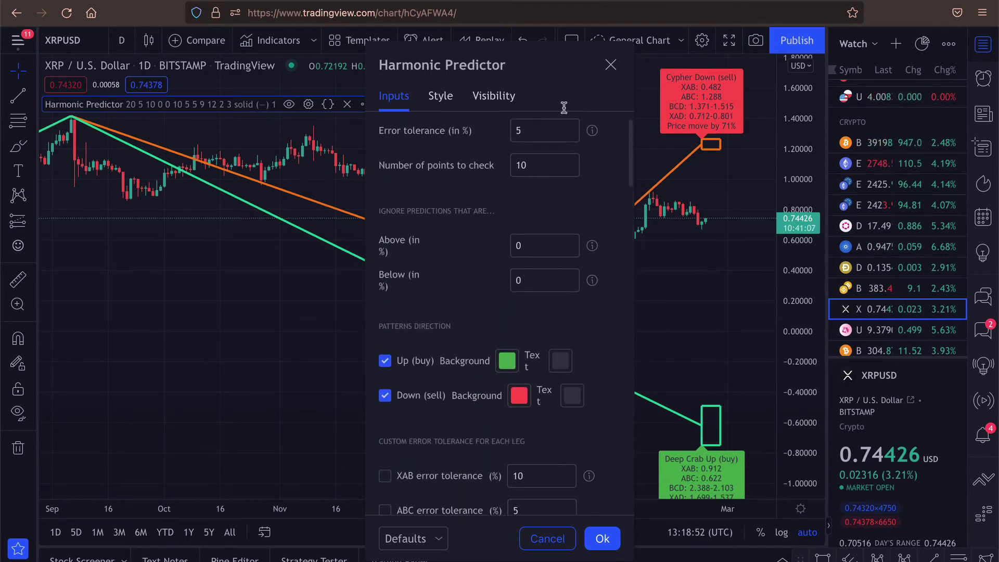
pyautogui.click(610, 68)
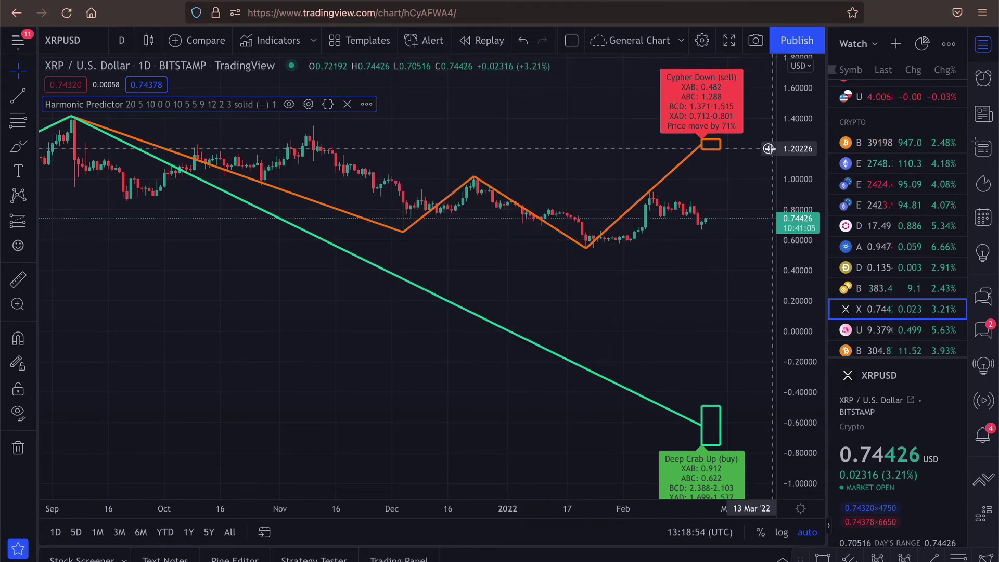
pyautogui.moveTo(721, 129)
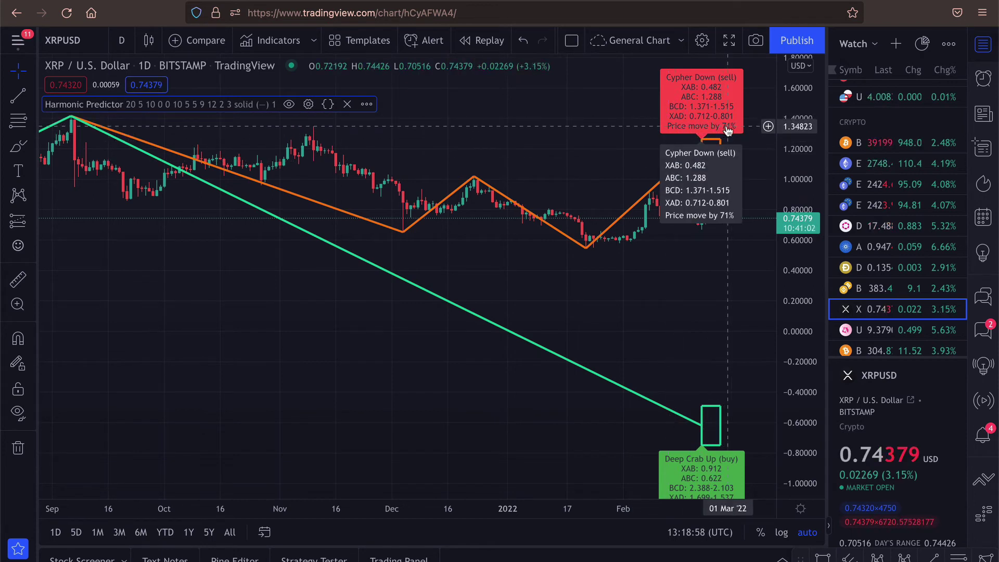
pyautogui.moveTo(695, 454)
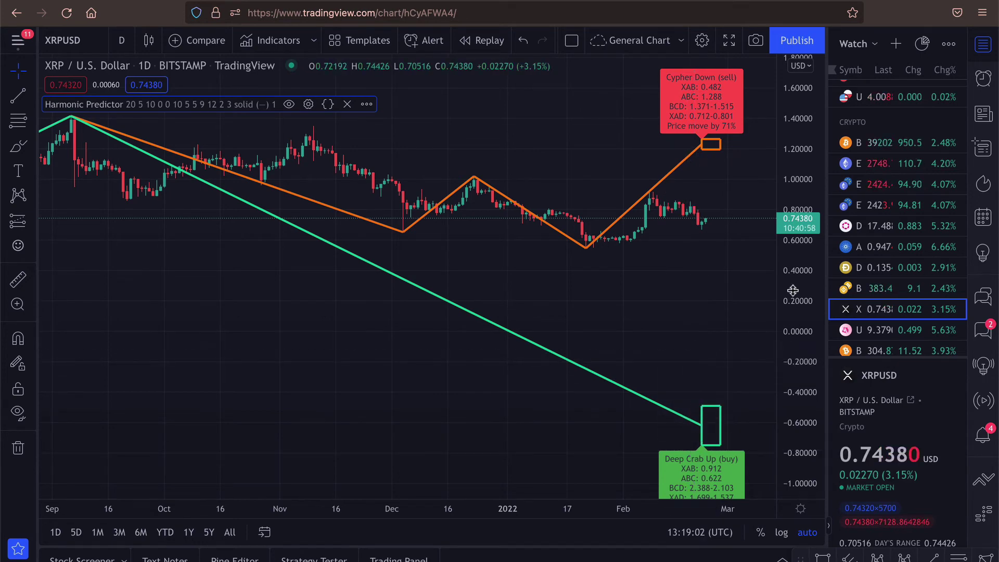
pyautogui.scroll(3, 792, 358)
pyautogui.scroll(-3, 791, 360)
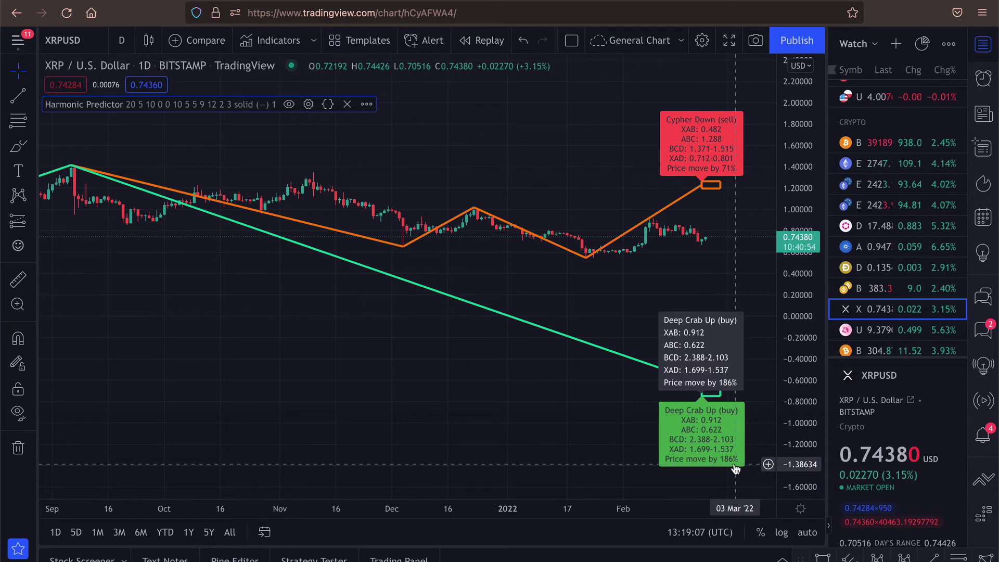
pyautogui.scroll(-5, 576, 352)
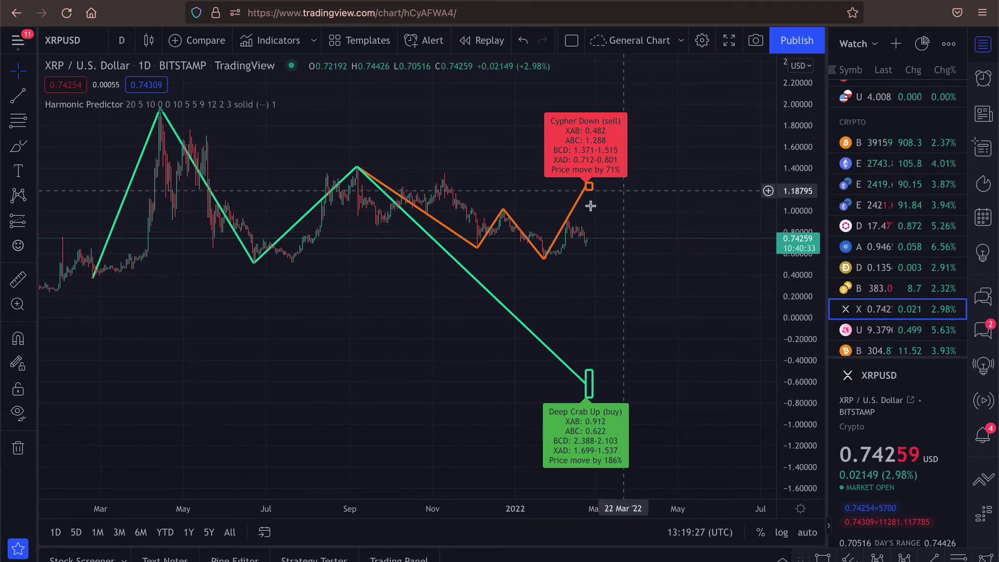
pyautogui.hscroll(5, 588, 204)
pyautogui.moveTo(334, 149); pyautogui.dragTo(450, 219)
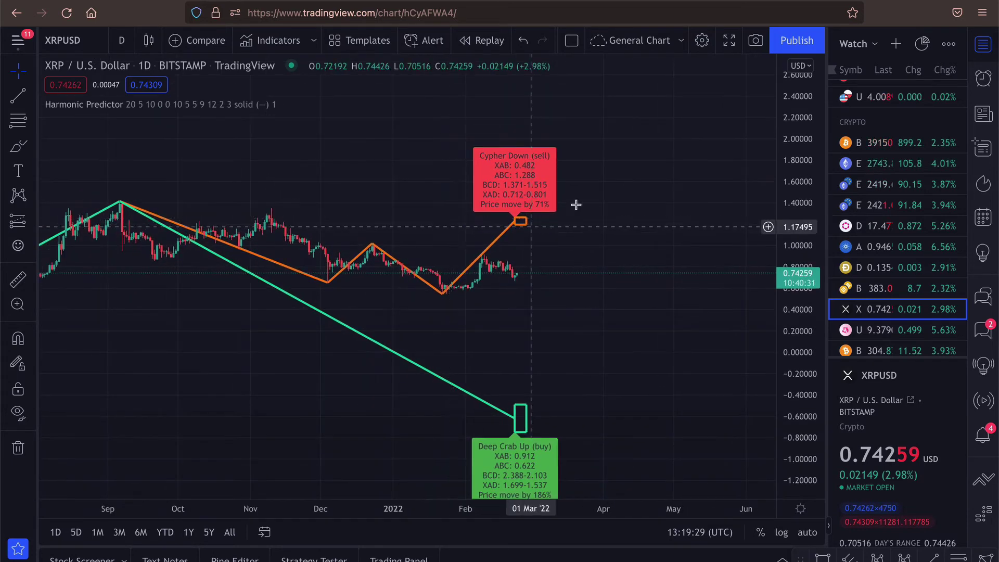
# Reopen the Harmonic Predictor settings, bring the XRPUSD pattern labels into view, and close the dialog
pyautogui.click(308, 104)
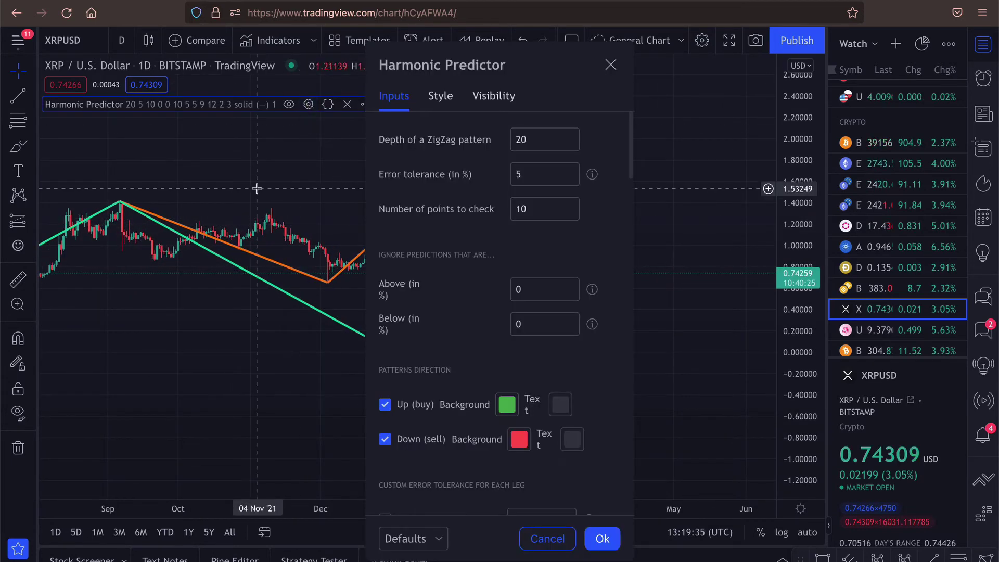
pyautogui.hscroll(10, 256, 189)
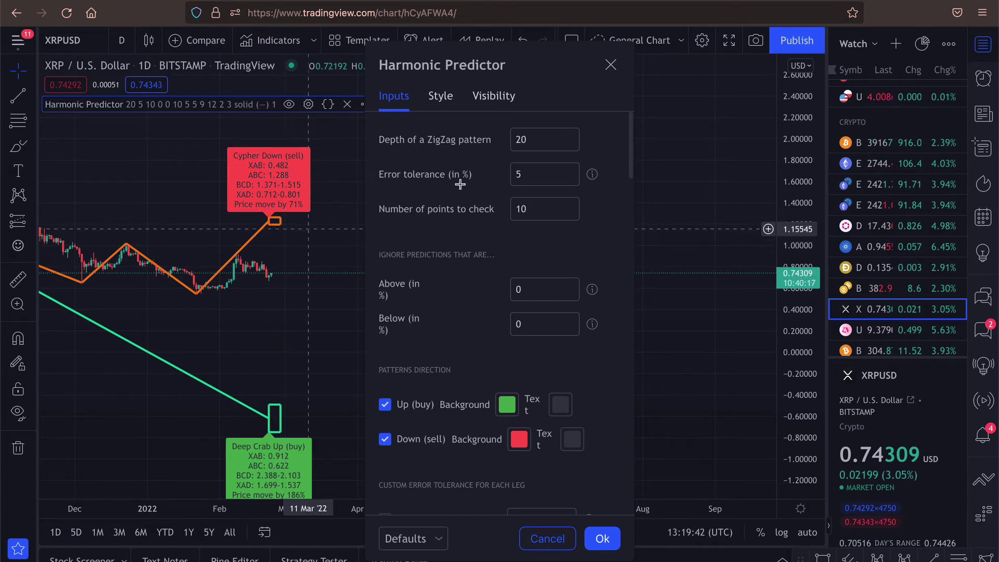
pyautogui.scroll(1, 499, 186)
pyautogui.scroll(-1, 499, 186)
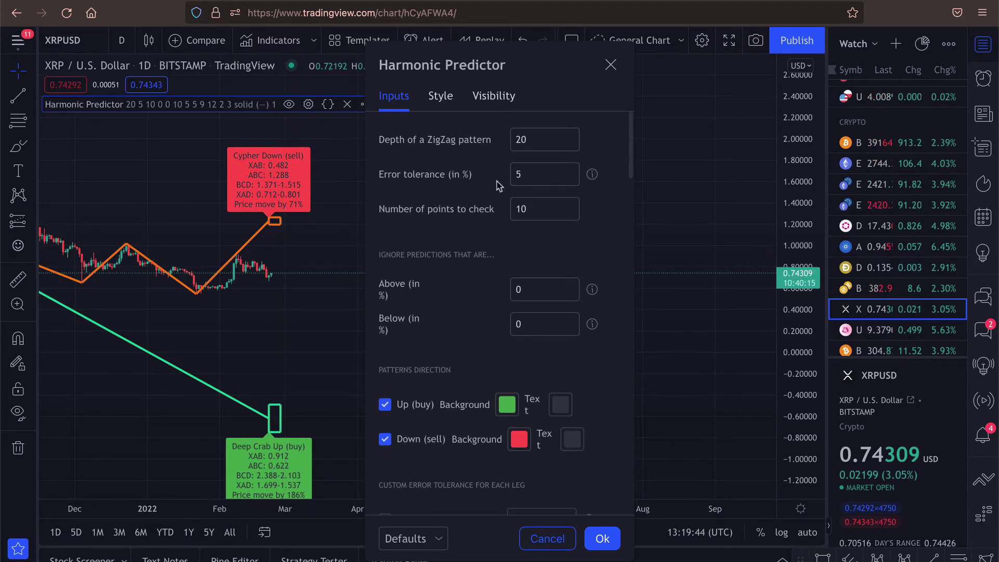
pyautogui.click(611, 65)
# Switch the daily chart to BTCUSD and refit the price scale to show the whole pattern
pyautogui.click(862, 144)
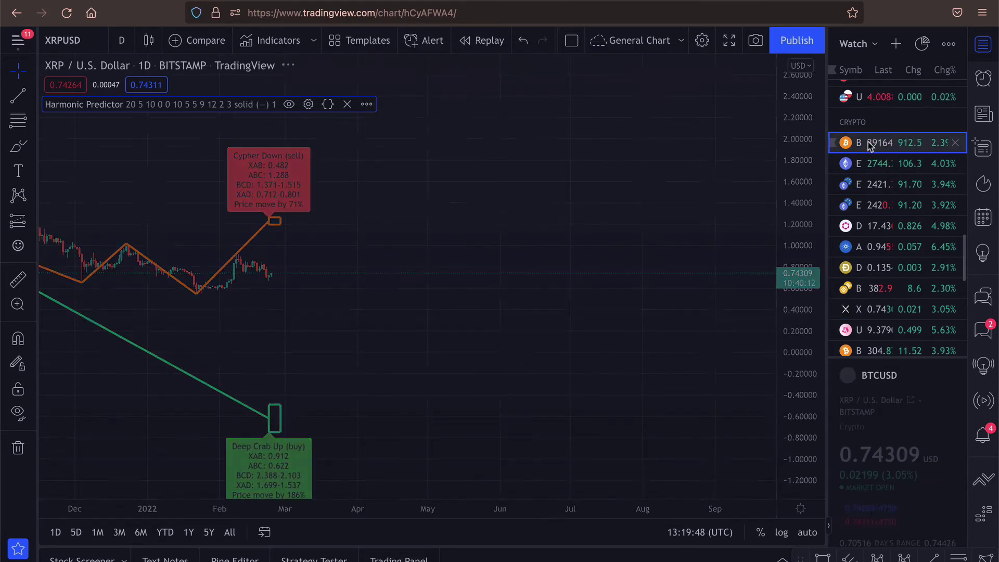
pyautogui.scroll(-6, 415, 349)
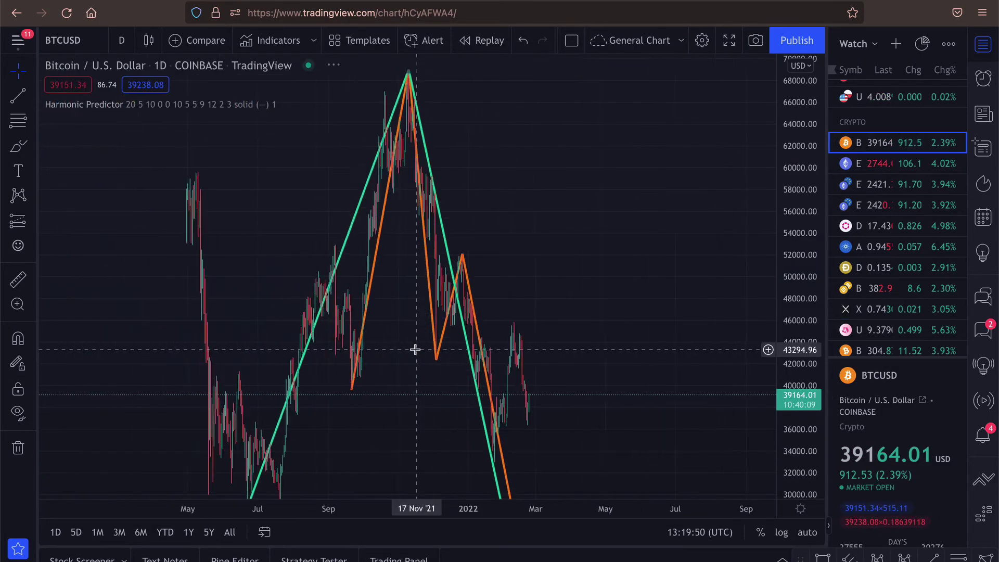
pyautogui.moveTo(792, 392); pyautogui.dragTo(790, 223)
pyautogui.doubleClick(790, 223)
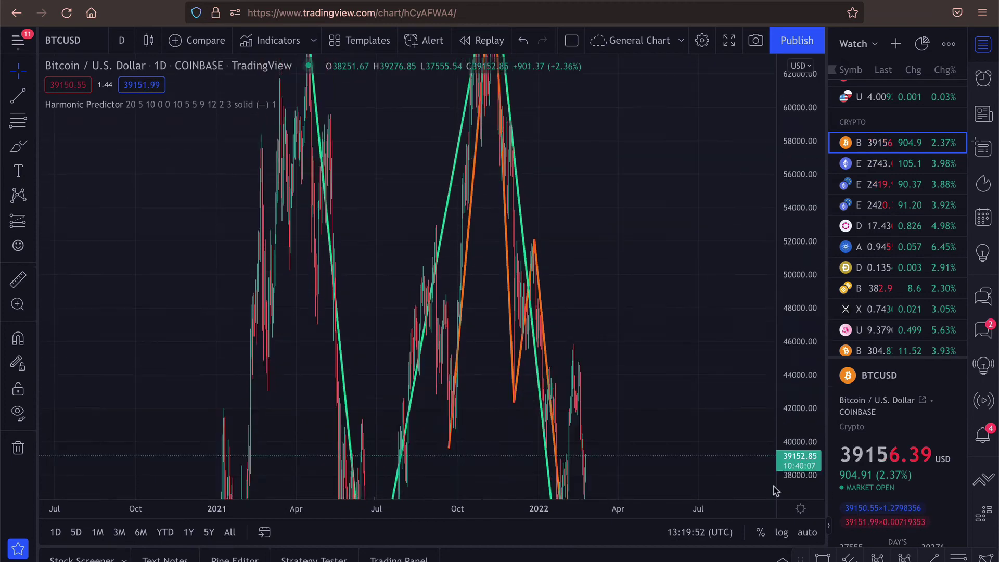
pyautogui.scroll(5, 656, 335)
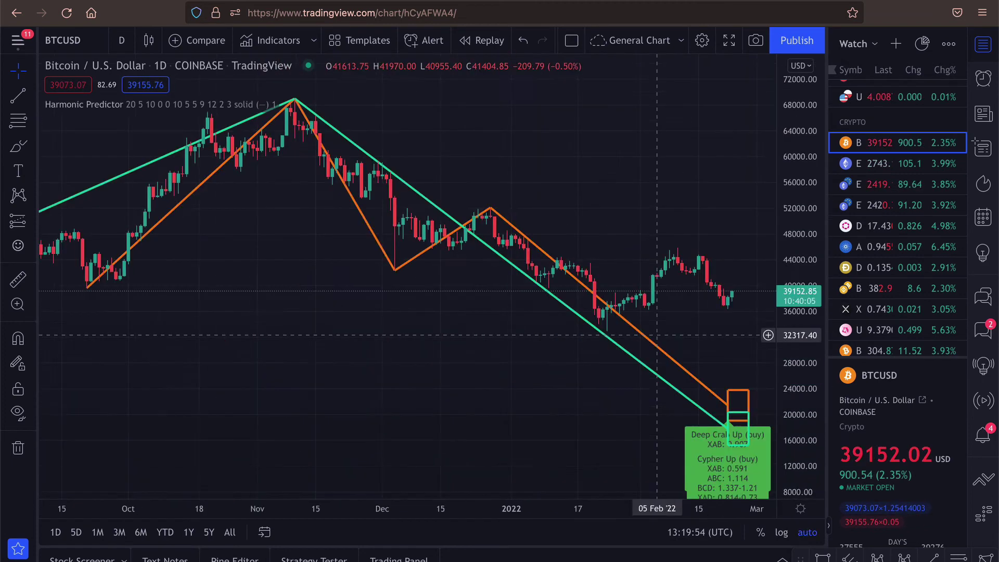
pyautogui.scroll(2, 446, 383)
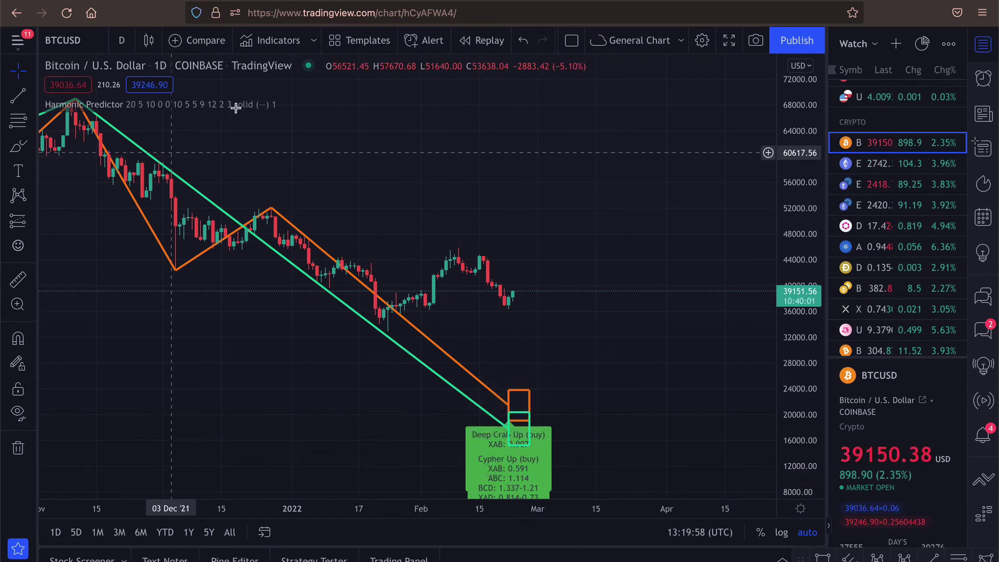
# In the Harmonic Predictor inputs, turn off Gartley, Crab, Bat and Cypher detection, keeping Deep Crab
pyautogui.click(308, 105)
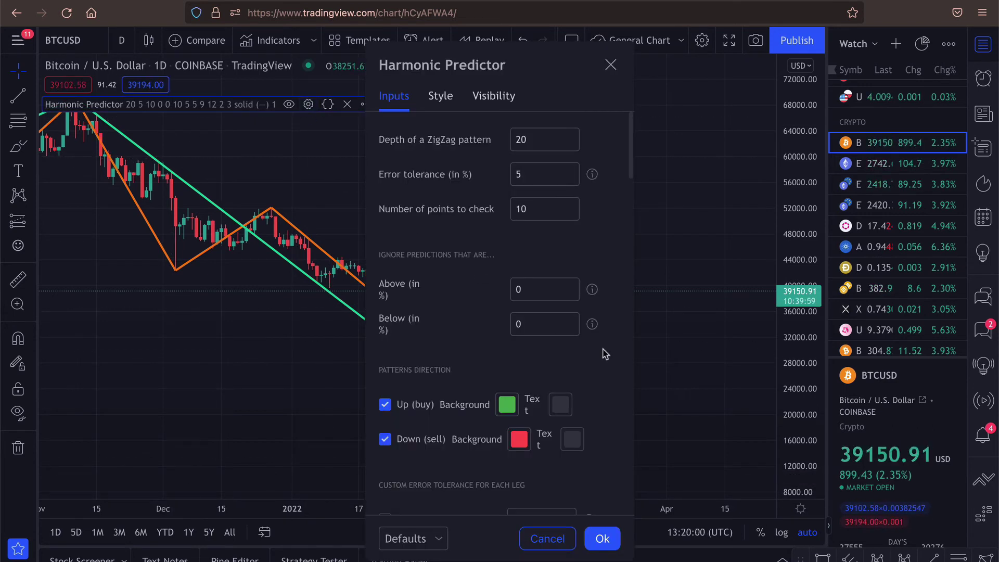
pyautogui.hscroll(5, 252, 353)
pyautogui.hscroll(2, 252, 354)
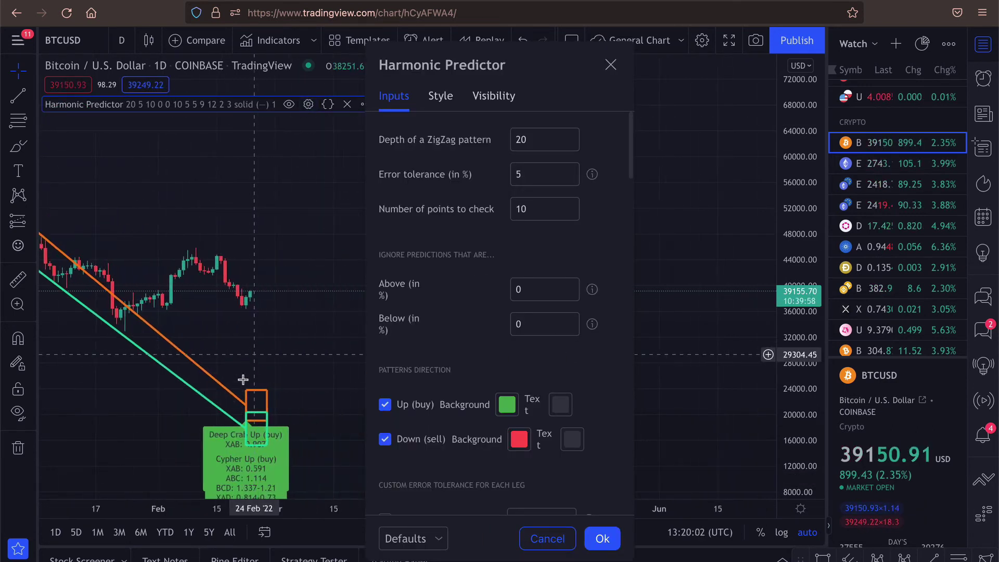
pyautogui.moveTo(238, 443)
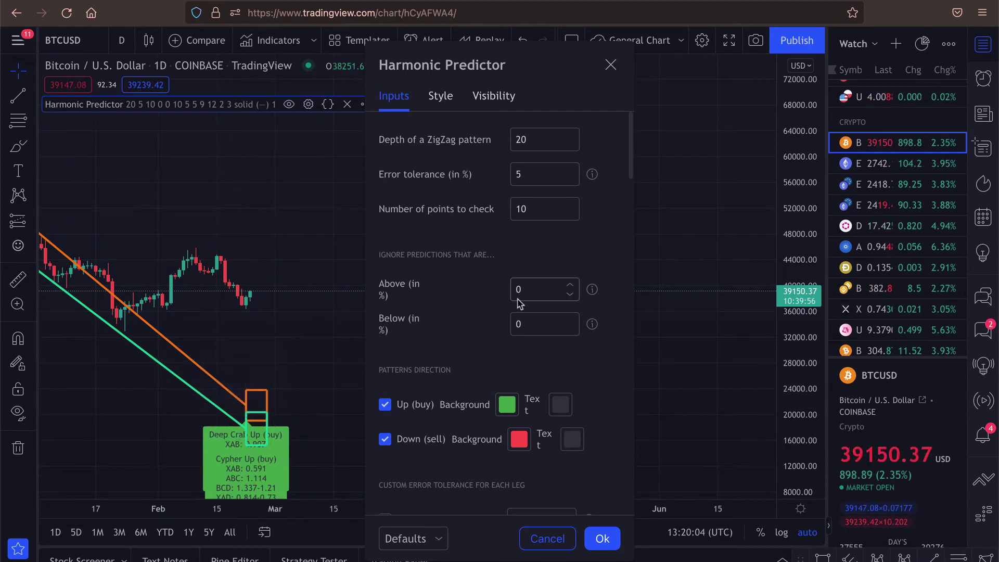
pyautogui.scroll(-8, 383, 283)
pyautogui.click(383, 282)
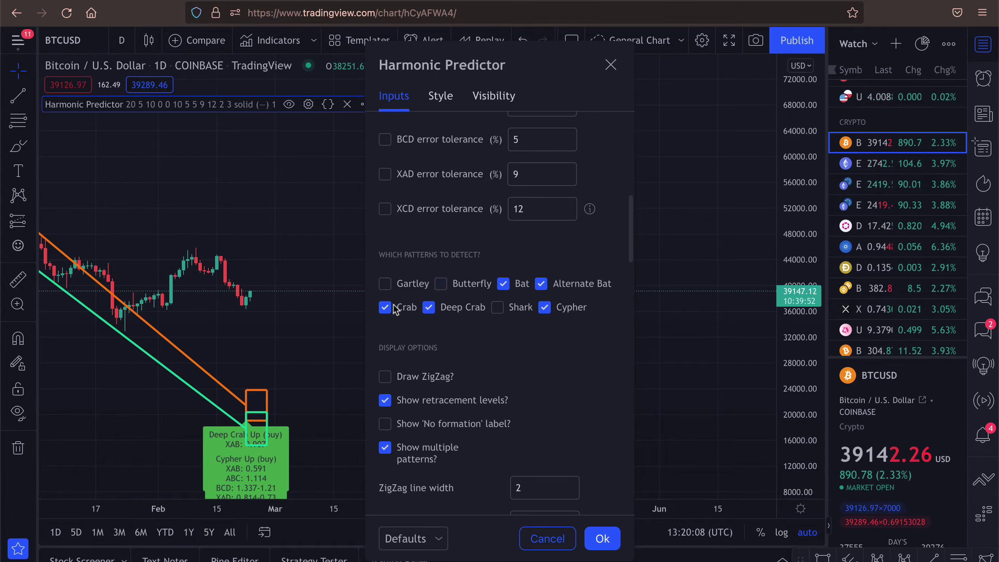
pyautogui.click(385, 308)
pyautogui.click(522, 288)
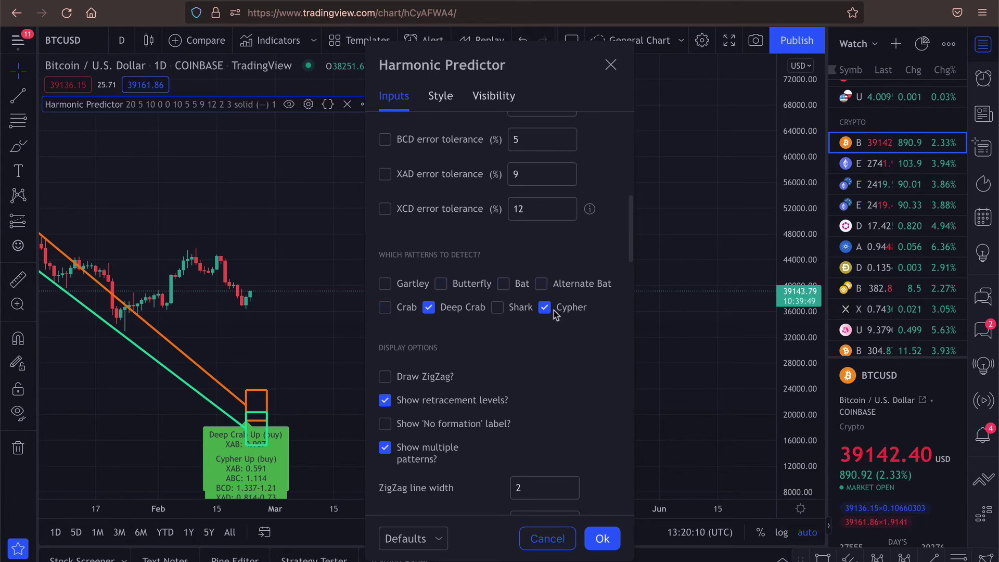
pyautogui.click(545, 308)
# Apply the settings, then scroll back and compress the price axis to fit the Deep Crab pattern
pyautogui.click(602, 539)
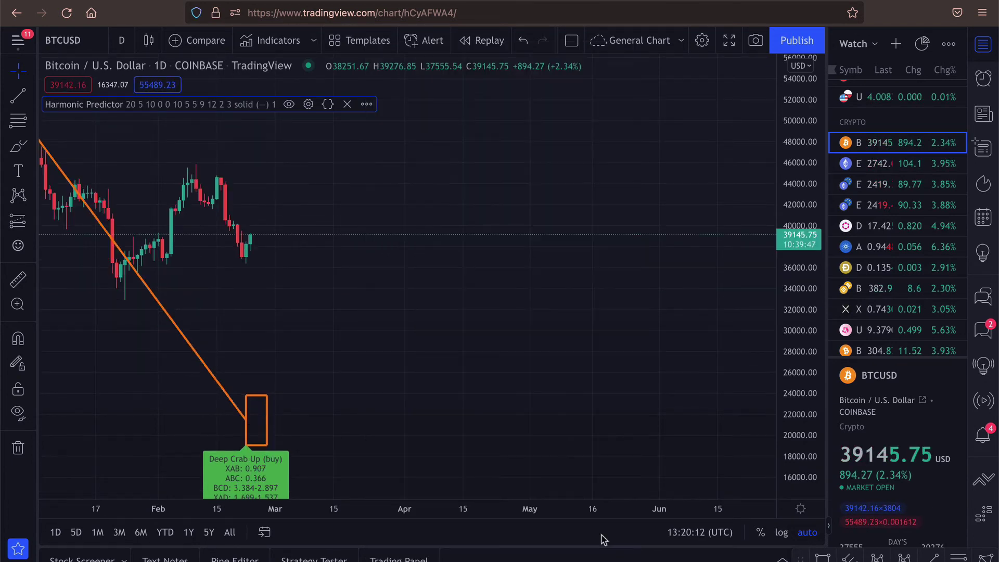
pyautogui.hscroll(-5, 550, 105)
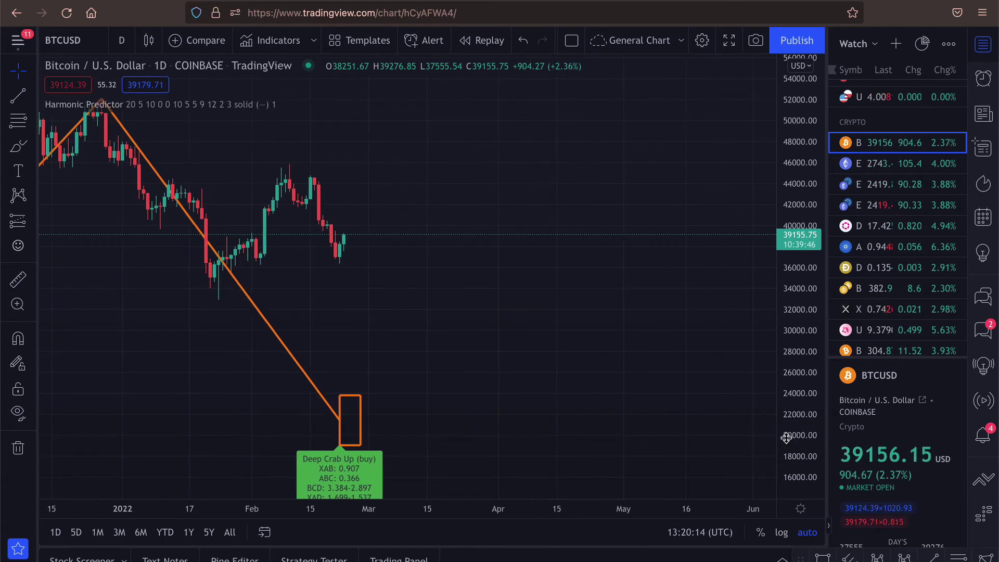
pyautogui.moveTo(791, 438); pyautogui.dragTo(792, 489)
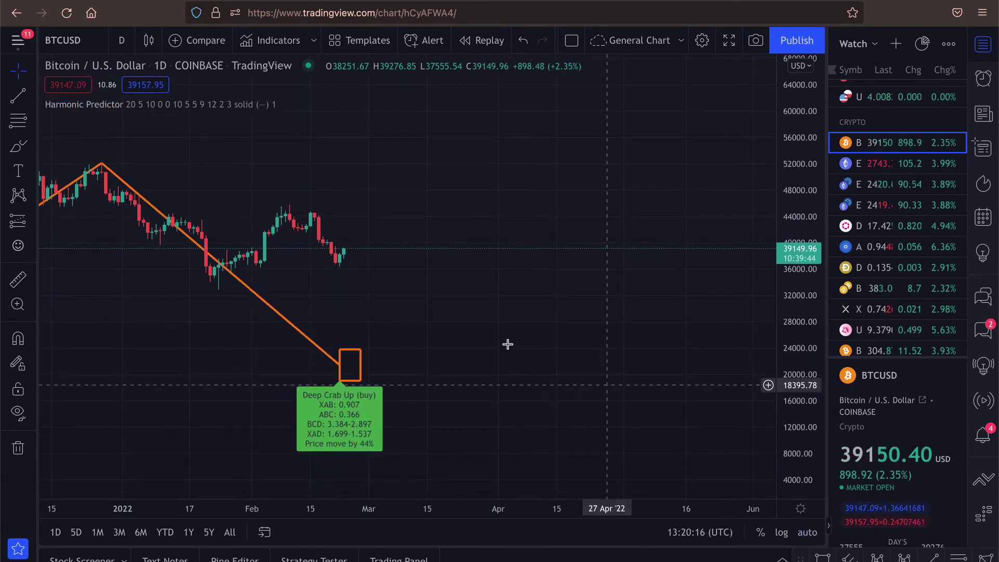
pyautogui.hscroll(-10, 614, 345)
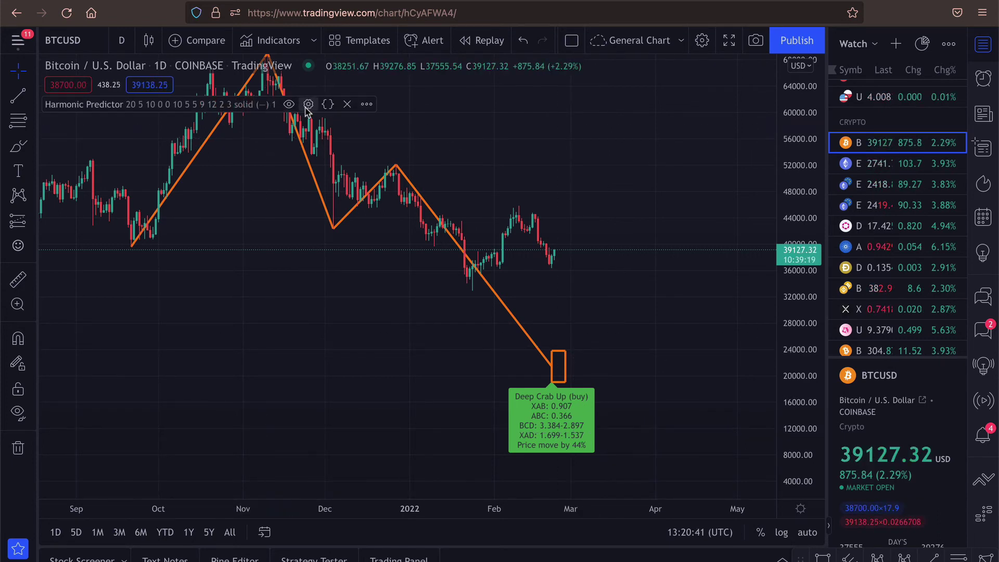
# Set the Harmonic Predictor's ignore-above threshold to 20%
pyautogui.click(308, 105)
pyautogui.scroll(-1, 502, 334)
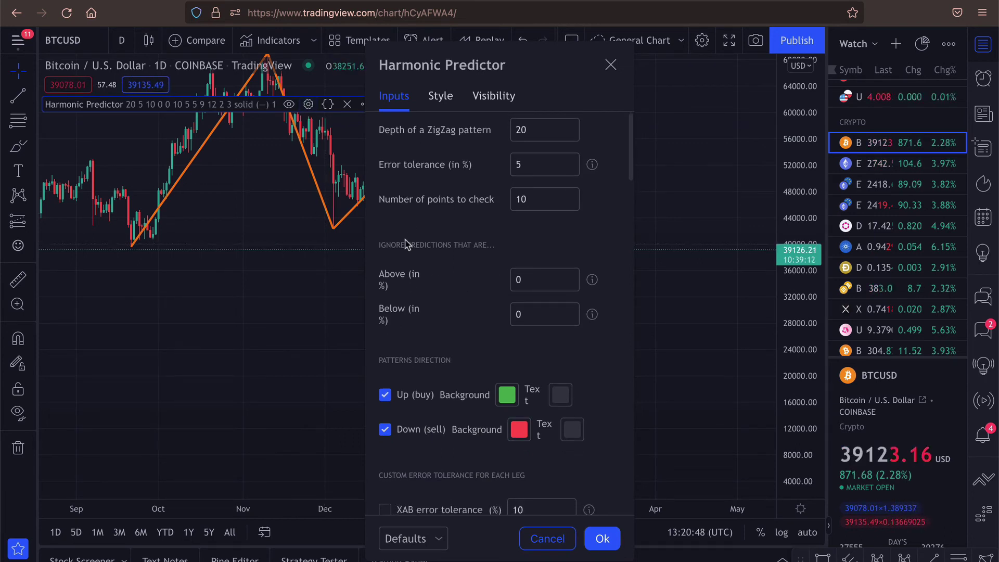
pyautogui.hscroll(5, 264, 290)
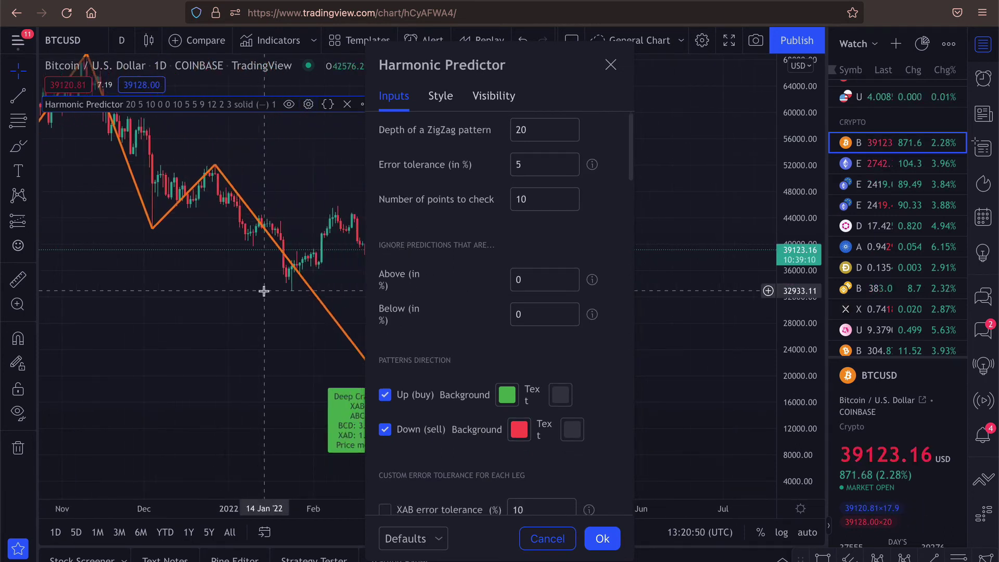
pyautogui.hscroll(3, 264, 290)
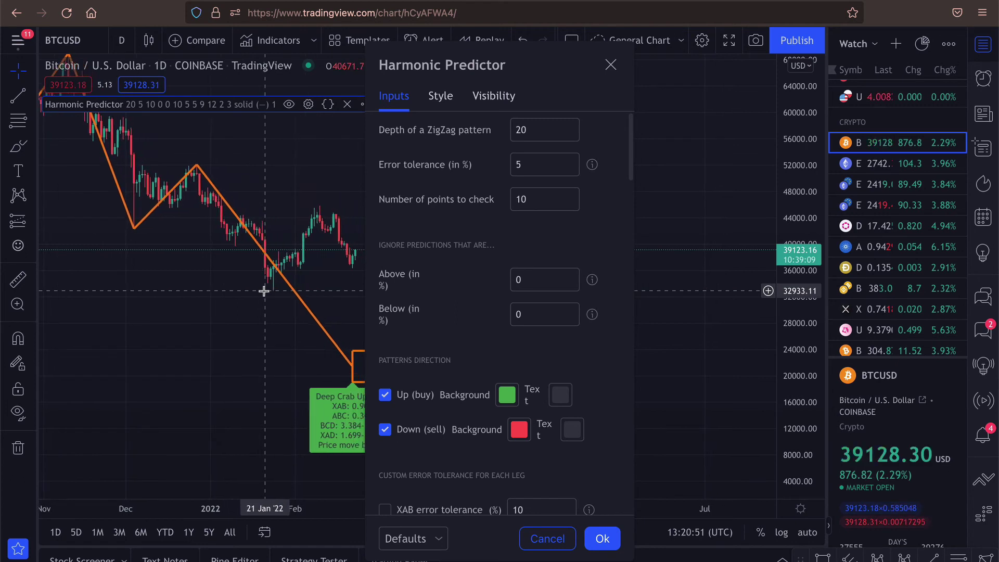
pyautogui.click(545, 281)
pyautogui.press('BackSpace')
pyautogui.write('20')
pyautogui.click(532, 229)
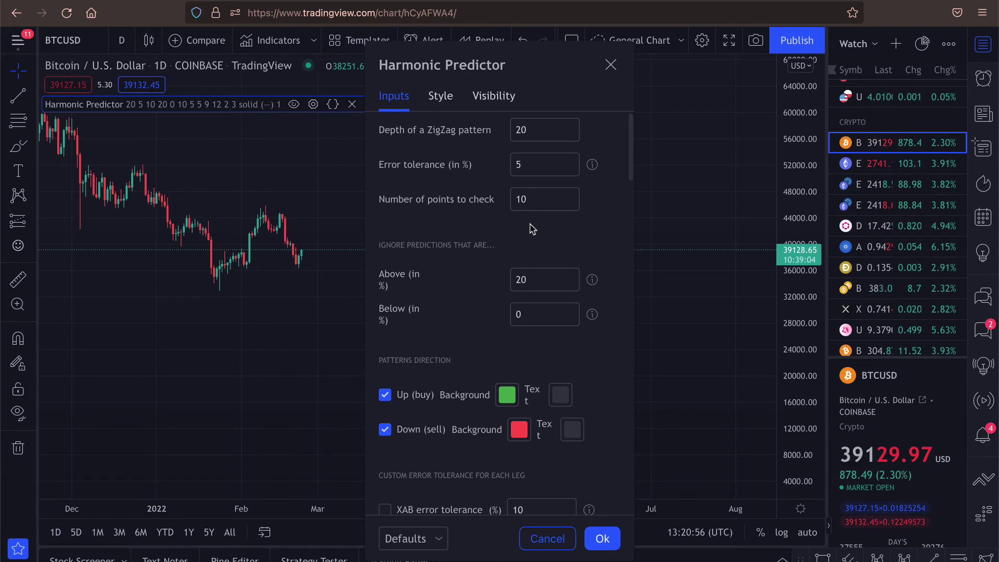
# Change ignore-above to 50, step it down to 43% to hide the prediction, then enter 90
pyautogui.click(556, 278)
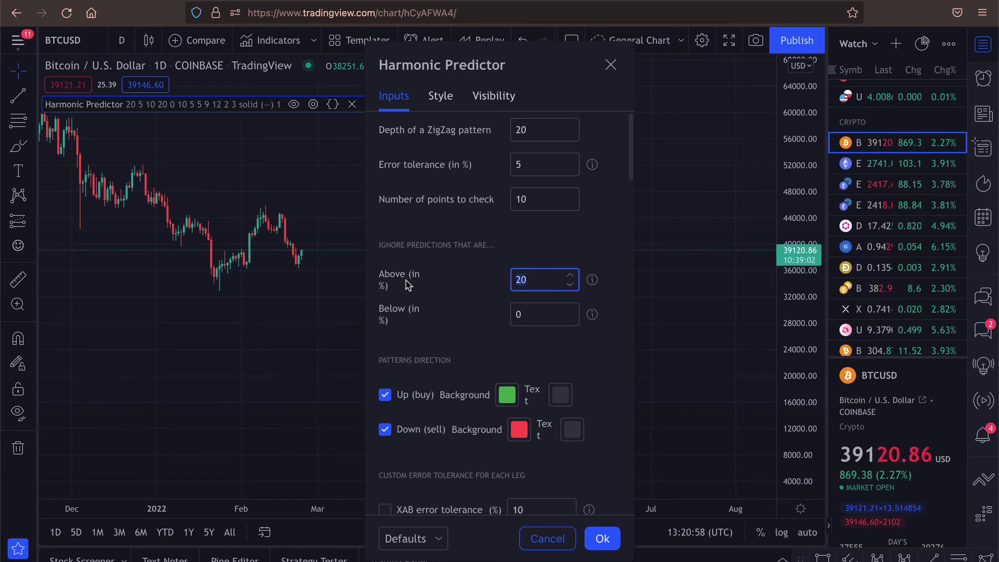
pyautogui.write('50')
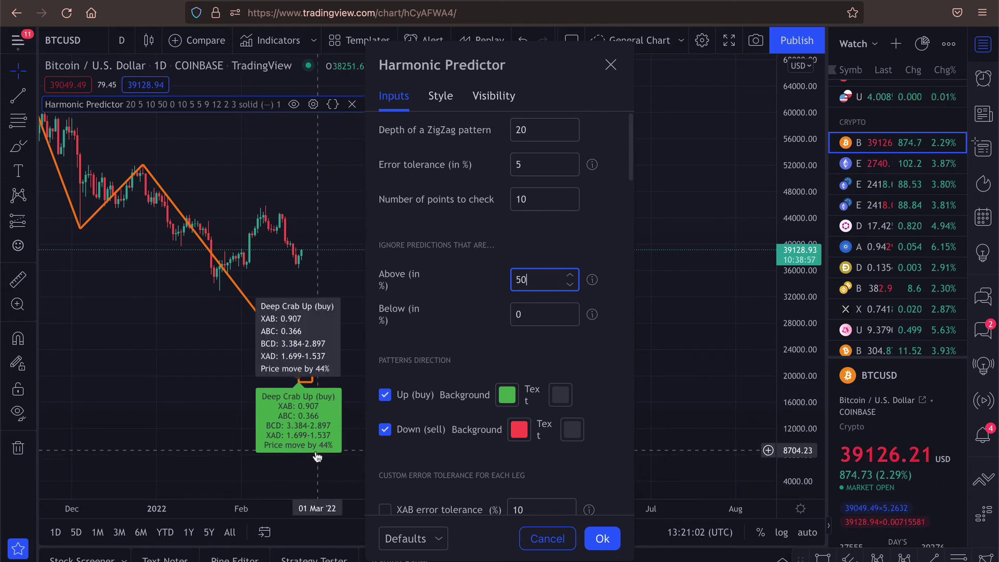
pyautogui.click(570, 285)
pyautogui.click(570, 285)
pyautogui.click(570, 285)
pyautogui.click(570, 286)
pyautogui.click(570, 286)
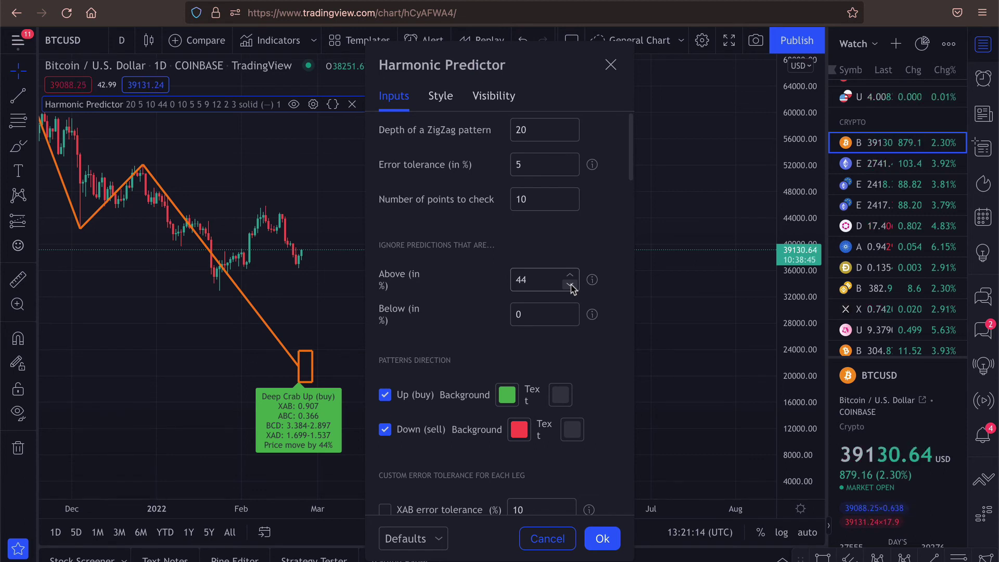
pyautogui.click(571, 285)
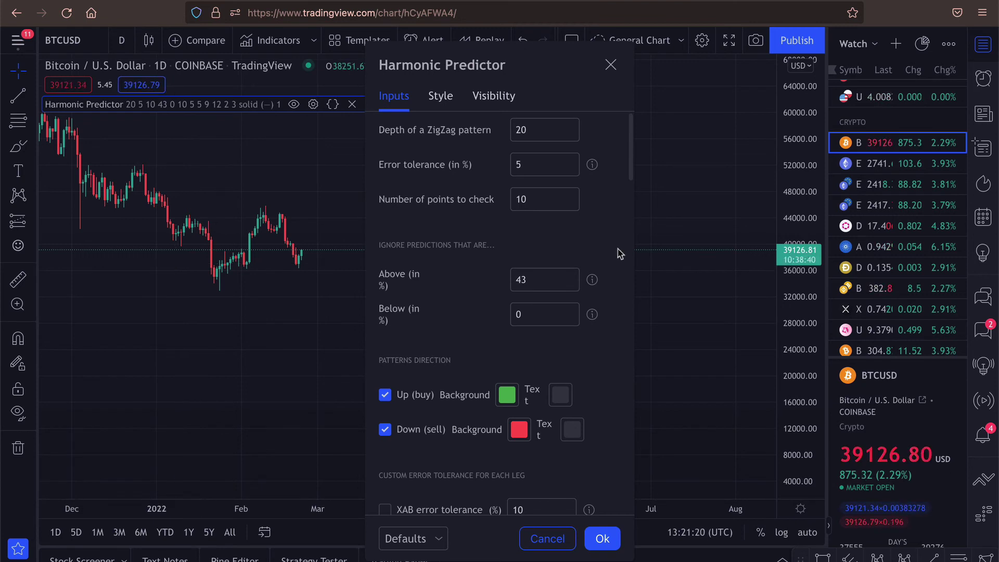
pyautogui.doubleClick(544, 278)
pyautogui.write('90')
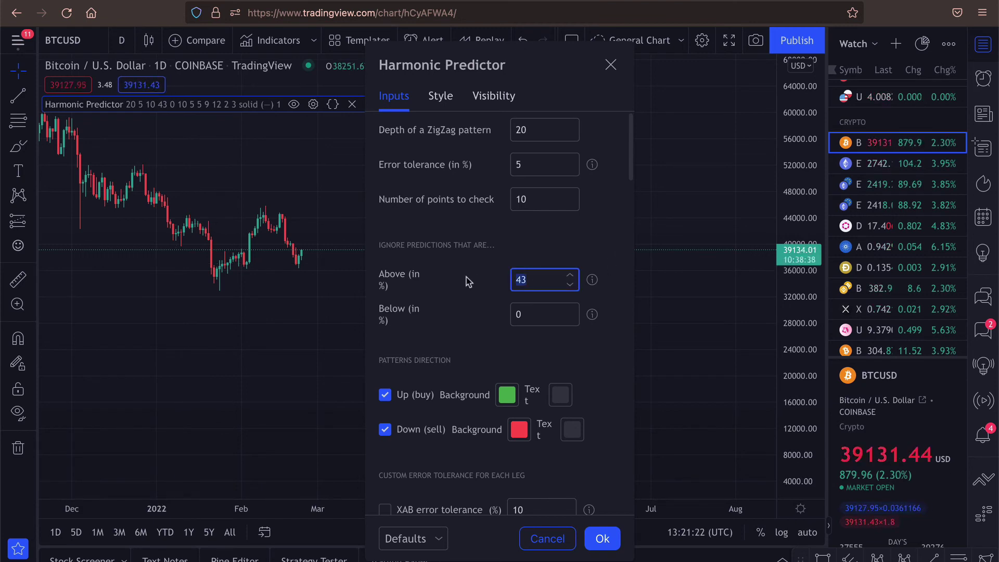
# Commit the 90% ignore-above value, then clear the ignore-above threshold back to 0
pyautogui.click(522, 246)
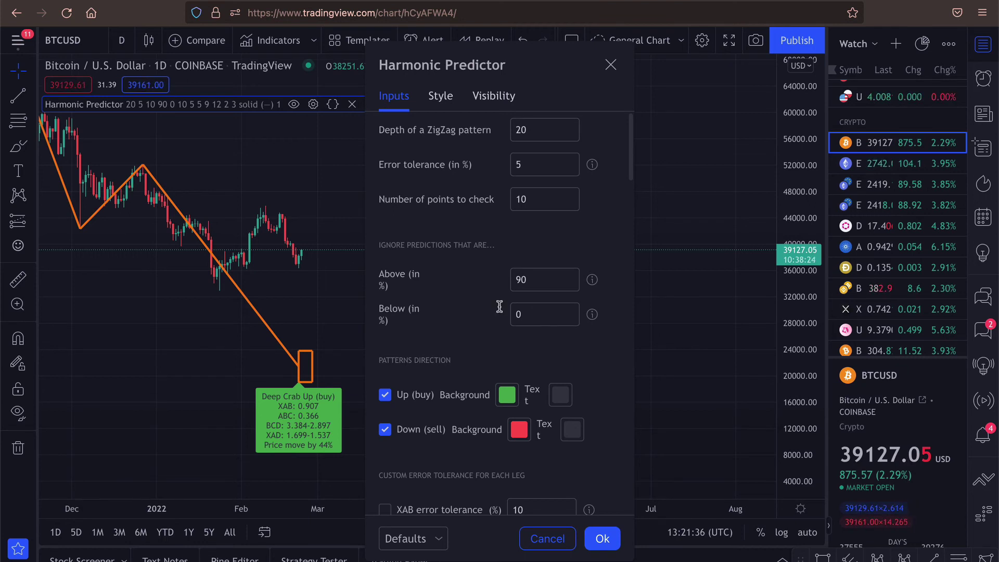
pyautogui.click(536, 279)
pyautogui.press('BackSpace')
pyautogui.press('BackSpace')
# Set the ignore-below threshold to 10%, then enter 50
pyautogui.click(533, 323)
pyautogui.press('BackSpace')
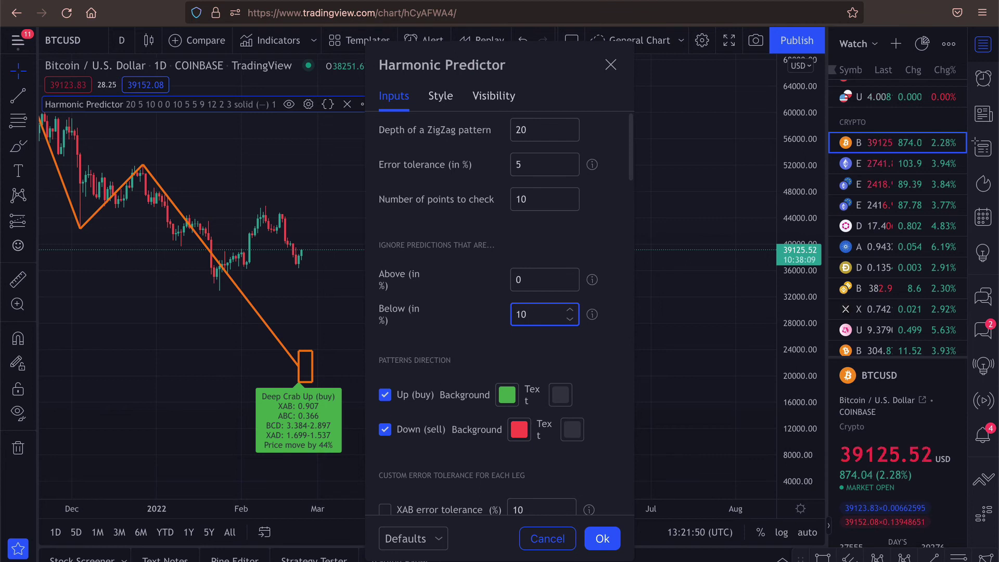
pyautogui.click(473, 335)
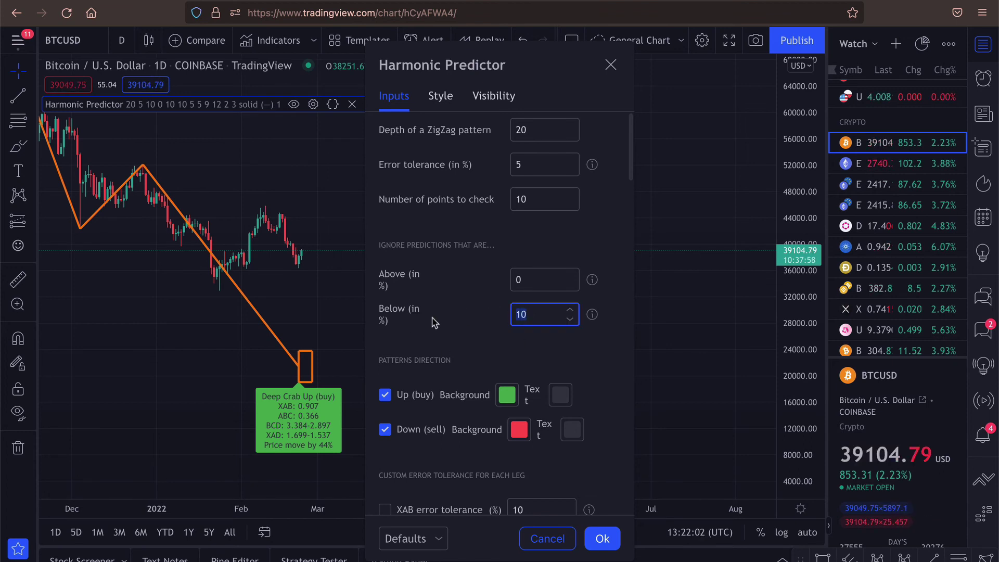
pyautogui.write('50')
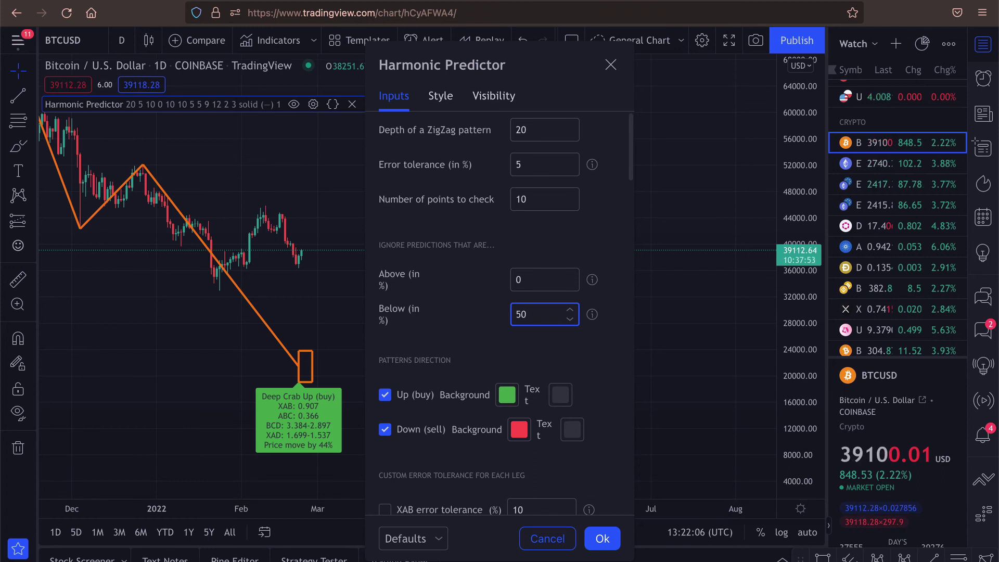
# Commit 50% ignore-below, enable sell-direction patterns, reset ignore-below to 0 and apply
pyautogui.click(487, 327)
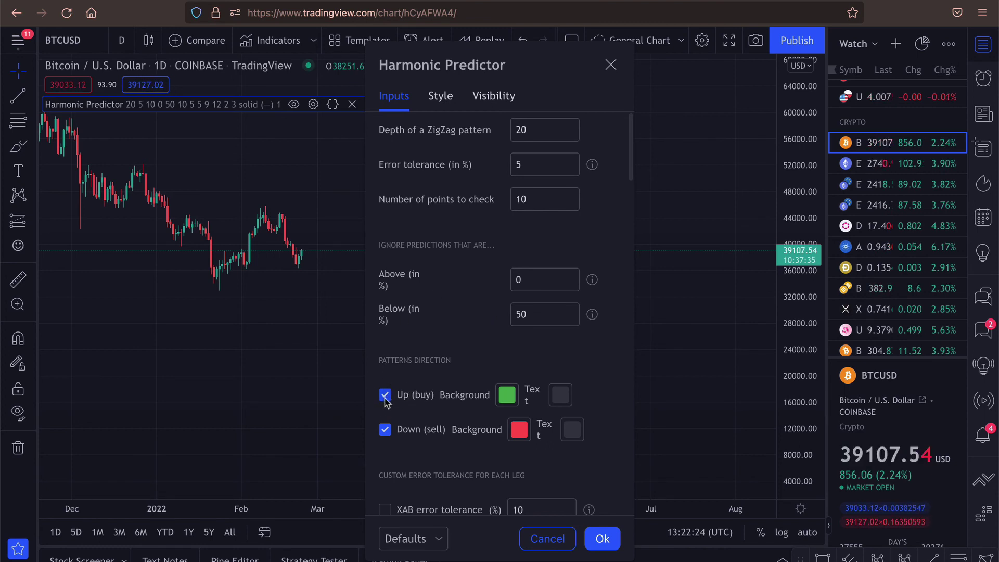
pyautogui.click(385, 430)
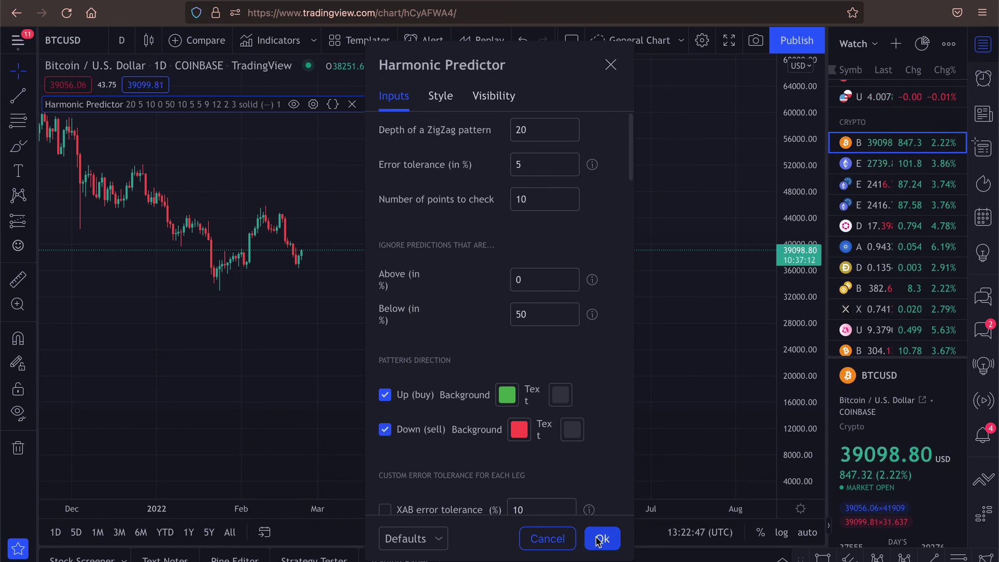
pyautogui.click(536, 315)
pyautogui.press('BackSpace')
pyautogui.press('BackSpace')
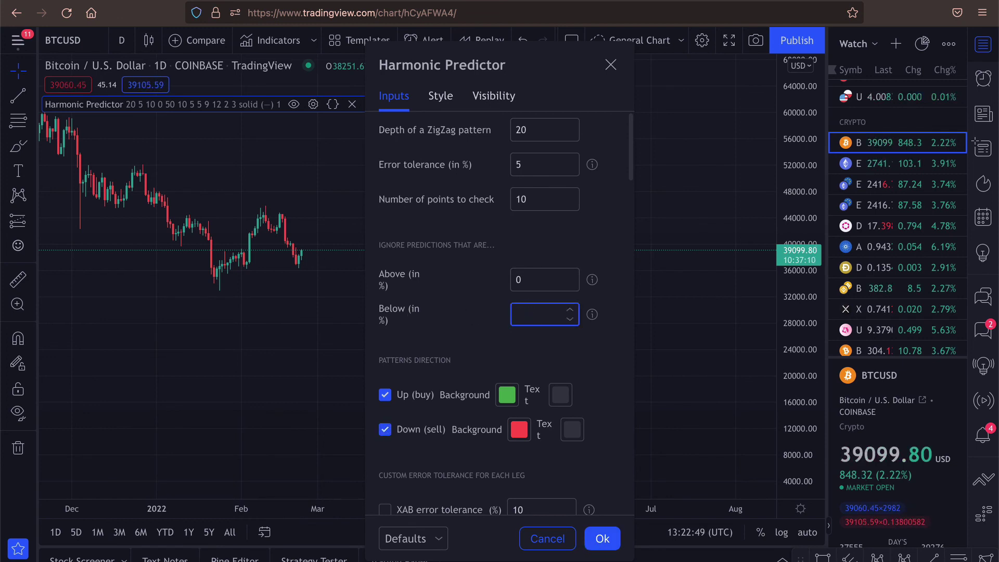
pyautogui.write('0')
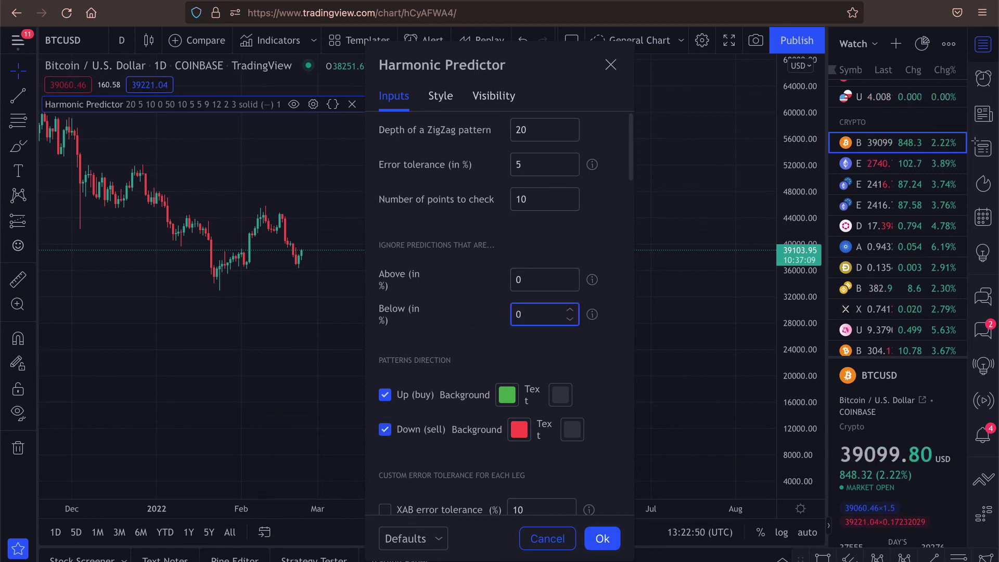
pyautogui.click(604, 545)
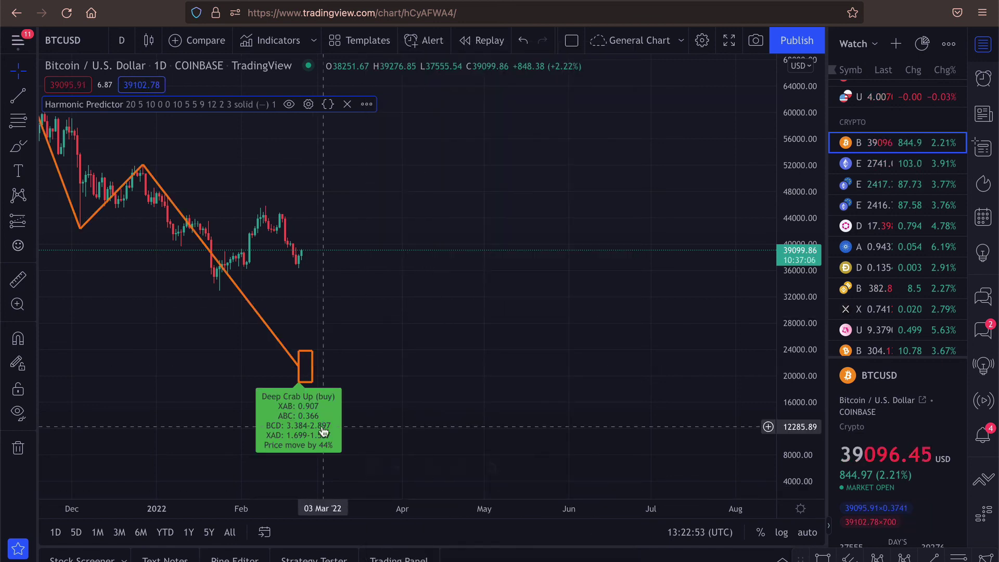
# Inspect the Deep Crab label's tooltip showing the projected 44% price move
pyautogui.moveTo(320, 434)
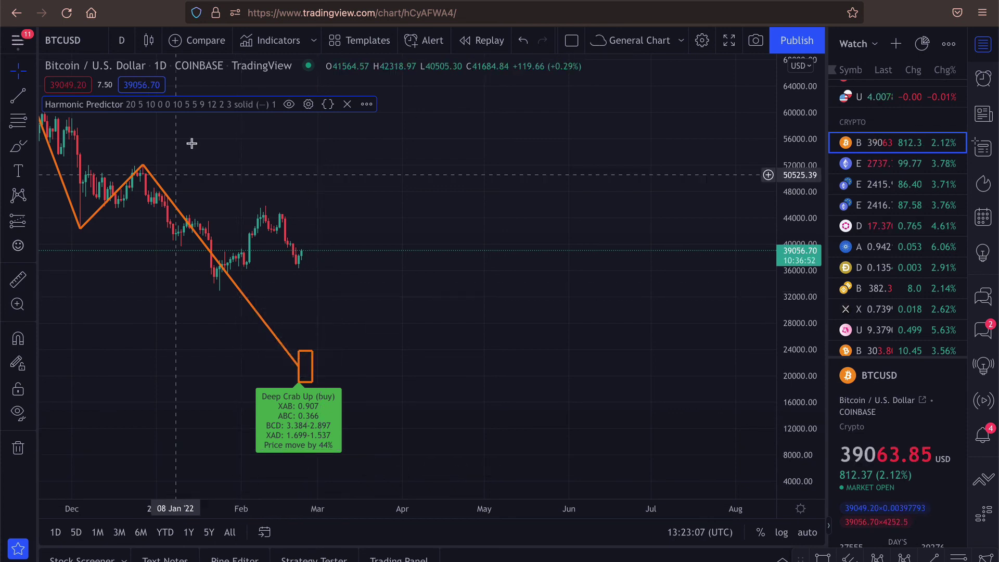
pyautogui.click(308, 105)
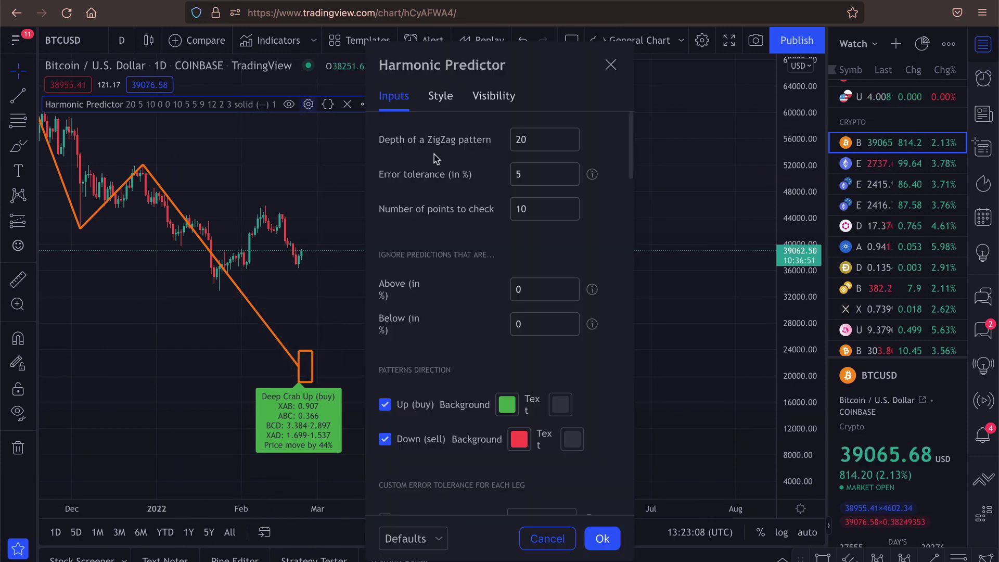